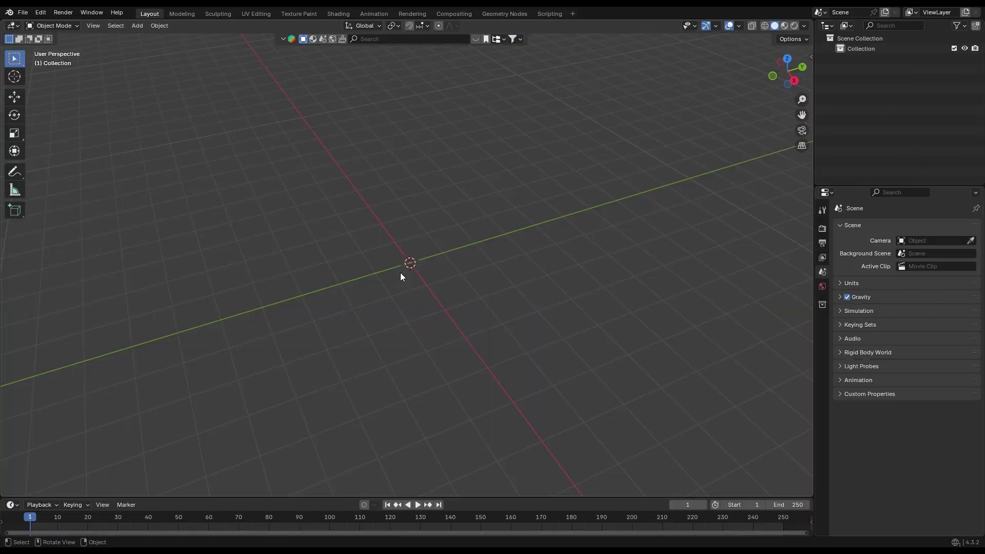
# Add a cube mesh and set its dimensions to 1 m in X and Y and 0.45 m in Z
pyautogui.hotkey('shift', 'a')
pyautogui.moveTo(411, 267)
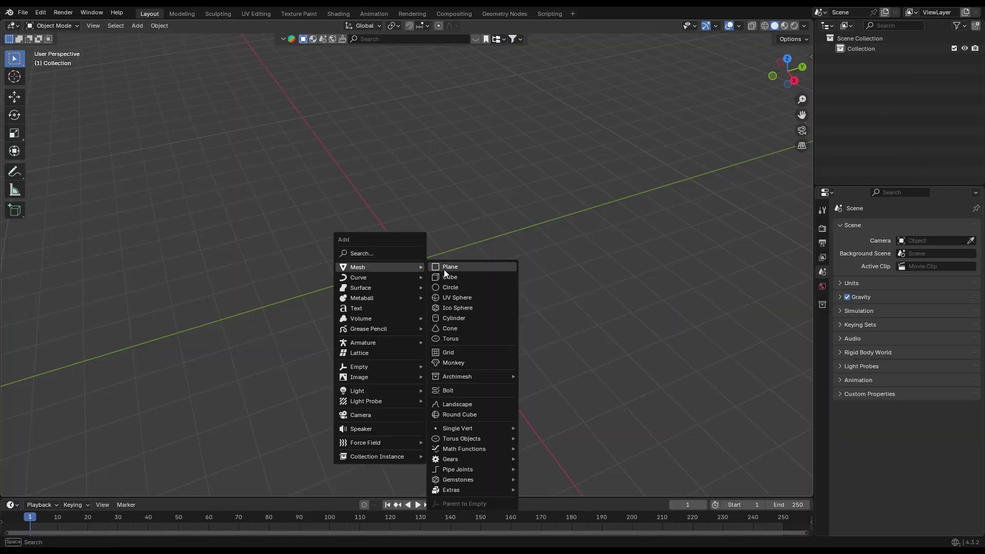
pyautogui.click(441, 276)
pyautogui.click(810, 56)
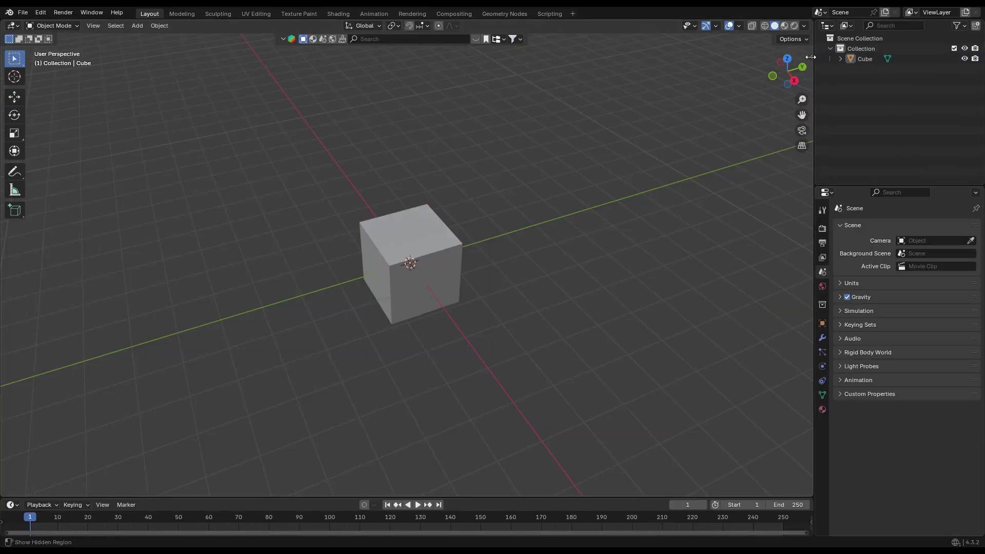
pyautogui.doubleClick(713, 216)
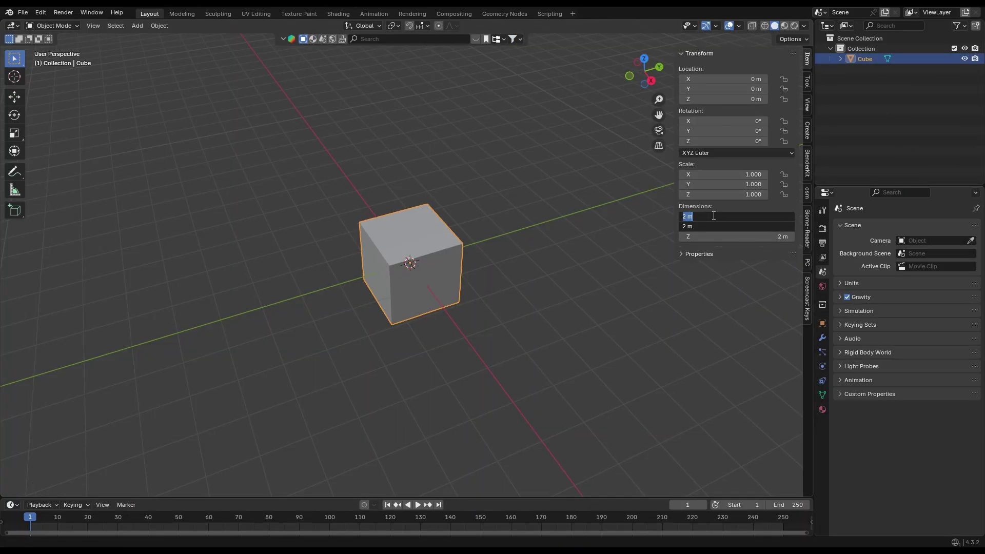
pyautogui.write('1')
pyautogui.press('Return')
pyautogui.doubleClick(749, 237)
pyautogui.write('.45')
pyautogui.press('Return')
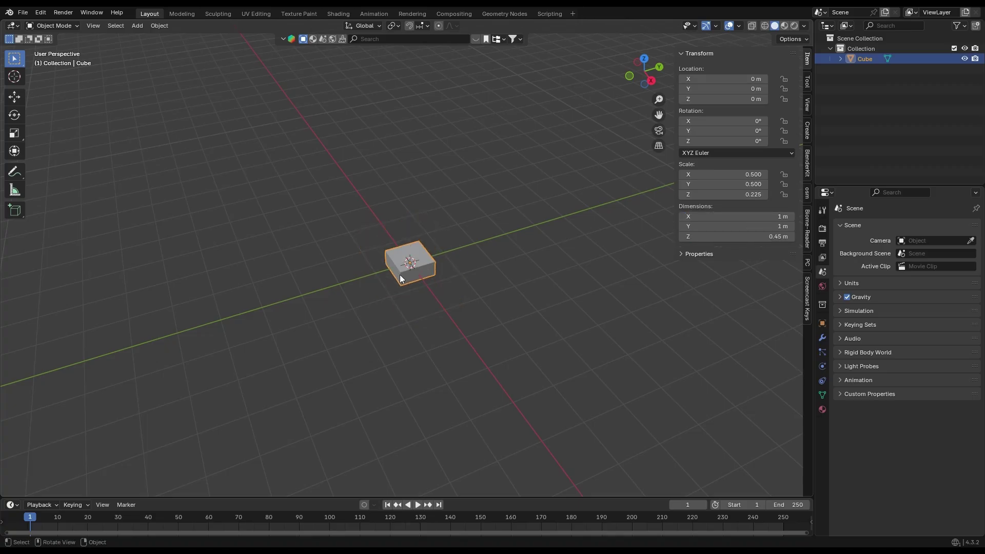
# Add a level 2 subdivision surface to the flattened cube
pyautogui.scroll(4, 399, 275)
pyautogui.moveTo(399, 275)
pyautogui.mouseDown(button='middle')
pyautogui.moveTo(427, 275)
pyautogui.moveTo(411, 281)
pyautogui.moveTo(408, 260)
pyautogui.moveTo(409, 274)
pyautogui.mouseUp(button='middle')
pyautogui.scroll(1, 406, 259)
pyautogui.moveTo(397, 223); pyautogui.dragTo(401, 238, button='middle')
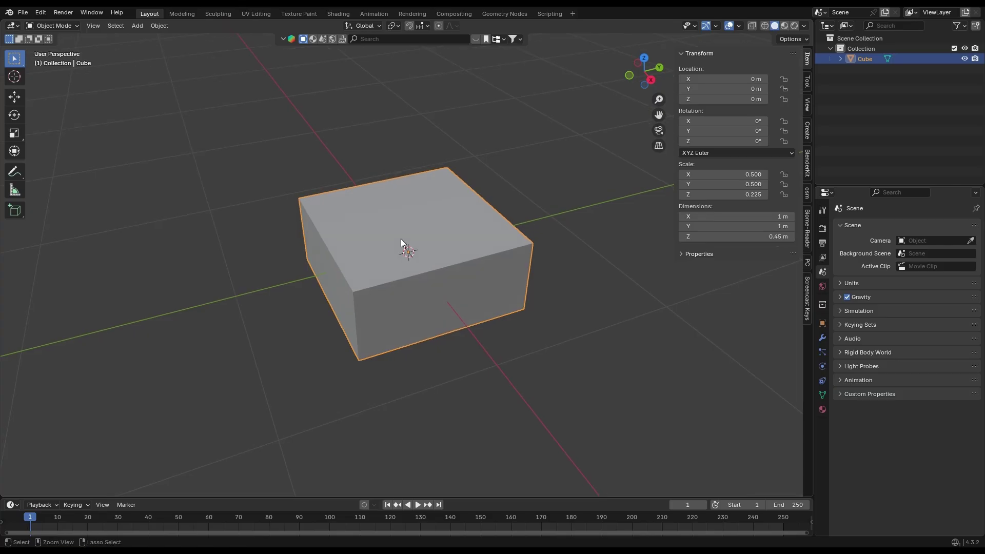
pyautogui.hotkey('ctrl', '2')
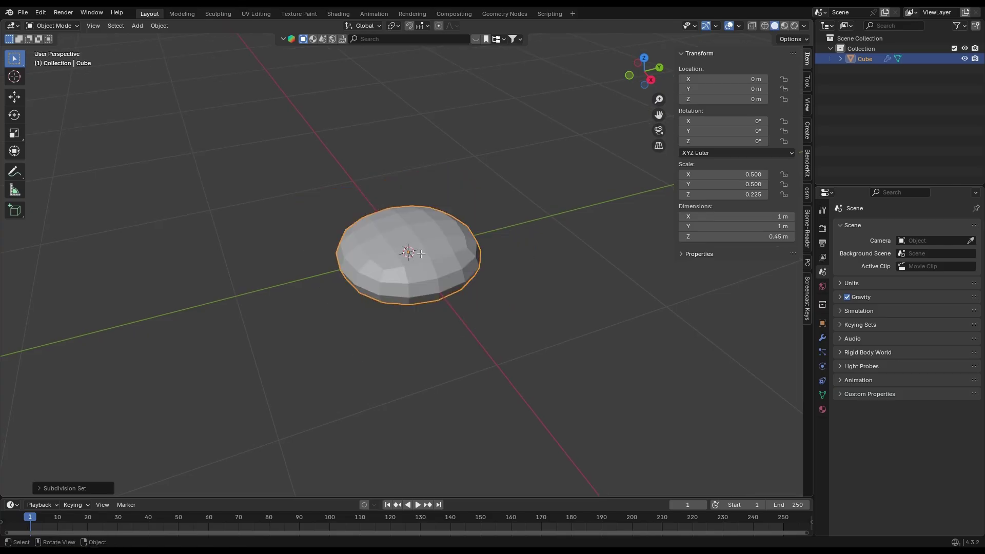
# Cut two evenly spaced edge loops through the cube in each horizontal direction in Edit Mode
pyautogui.press('Tab')
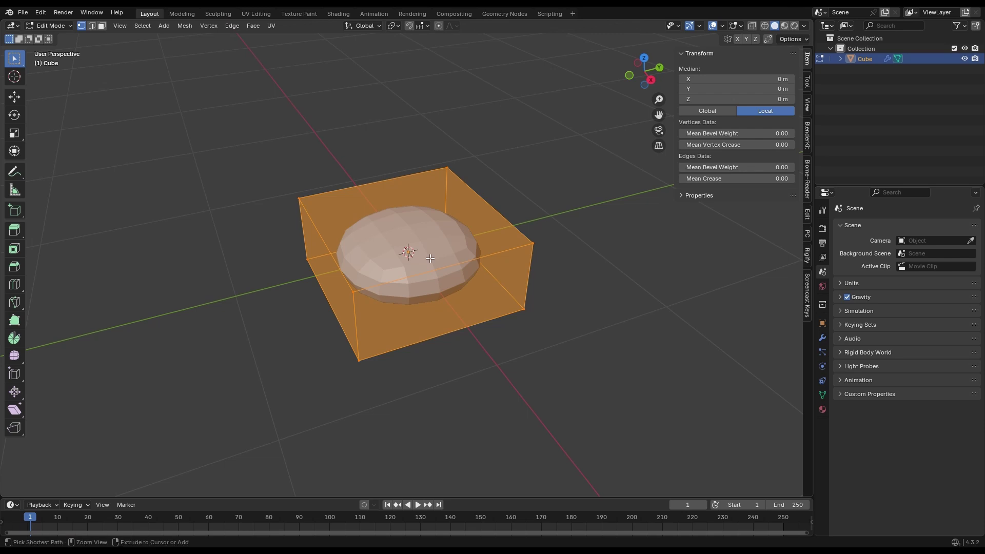
pyautogui.hotkey('ctrl', 'r')
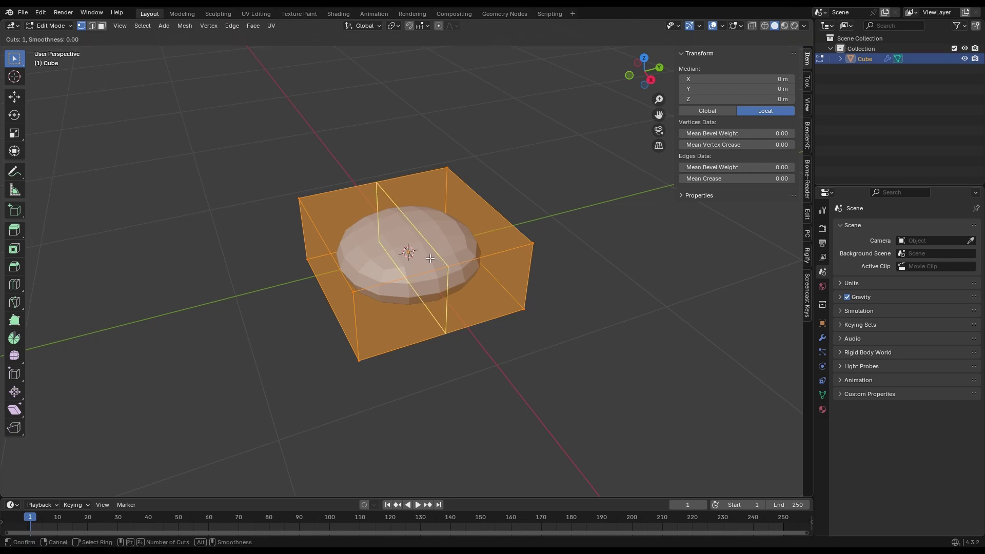
pyautogui.scroll(1, 430, 258)
pyautogui.click(430, 258)
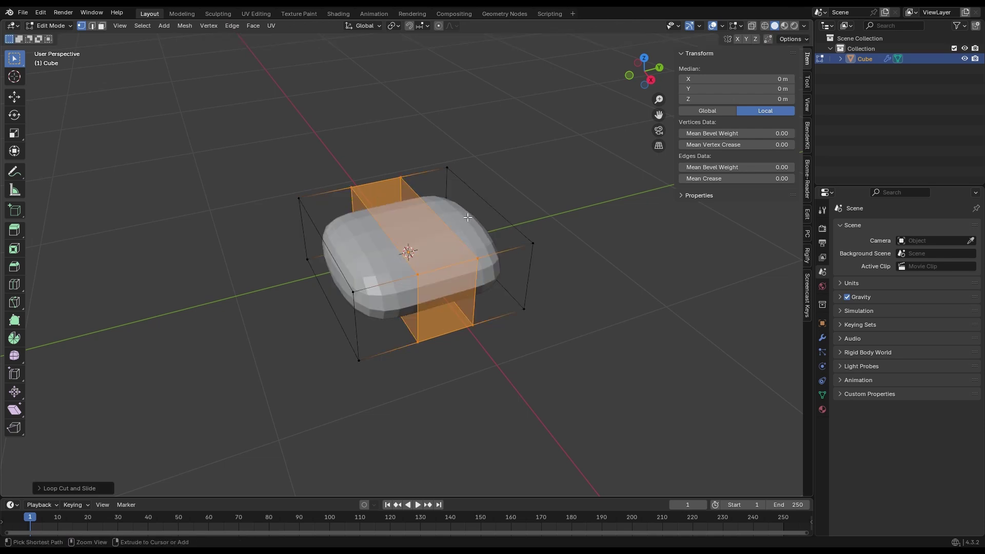
pyautogui.hotkey('ctrl', 'r')
pyautogui.scroll(1, 467, 218)
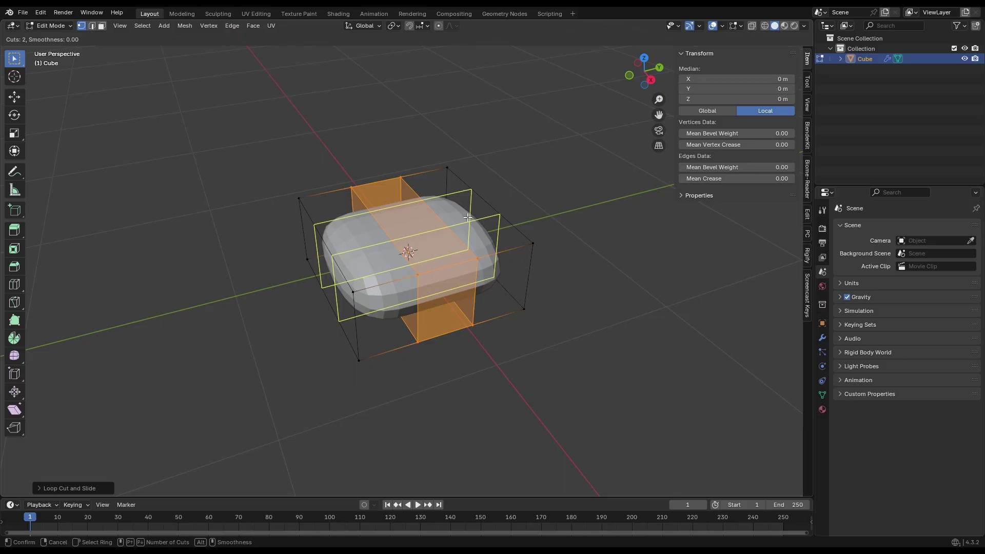
pyautogui.click(467, 217)
pyautogui.rightClick(467, 217)
# Select the four inner edge loops and bevel them with one segment and an offset of about 0.028 m
pyautogui.moveTo(436, 250); pyautogui.dragTo(408, 251, button='middle')
pyautogui.press('2')
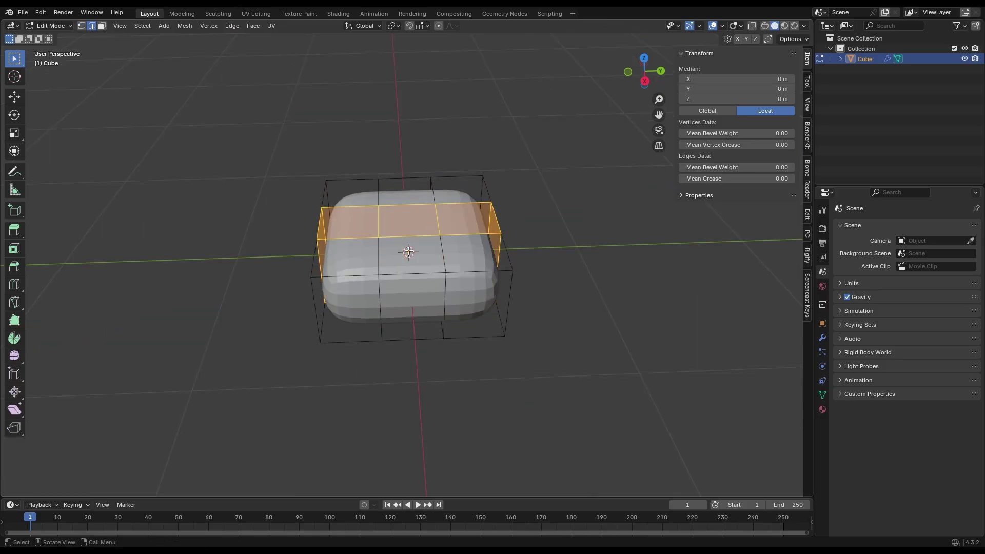
pyautogui.keyDown('alt'); pyautogui.click(437, 218); pyautogui.keyUp('alt')
pyautogui.keyDown('alt'); pyautogui.keyDown('shift'); pyautogui.click(385, 231); pyautogui.keyUp('shift'); pyautogui.keyUp('alt')
pyautogui.keyDown('alt'); pyautogui.keyDown('shift'); pyautogui.click(391, 210); pyautogui.keyUp('shift'); pyautogui.keyUp('alt')
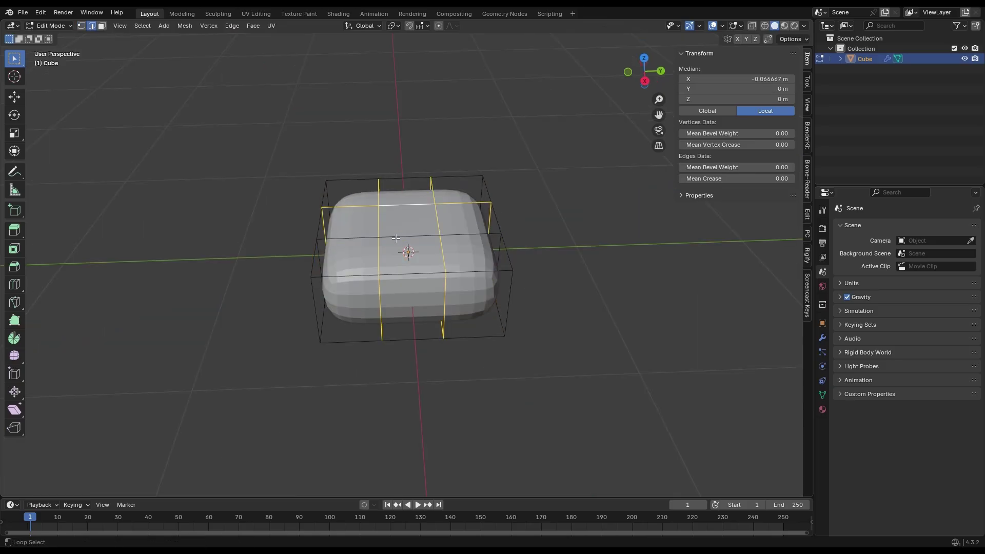
pyautogui.keyDown('alt'); pyautogui.keyDown('shift'); pyautogui.click(395, 238); pyautogui.keyUp('shift'); pyautogui.keyUp('alt')
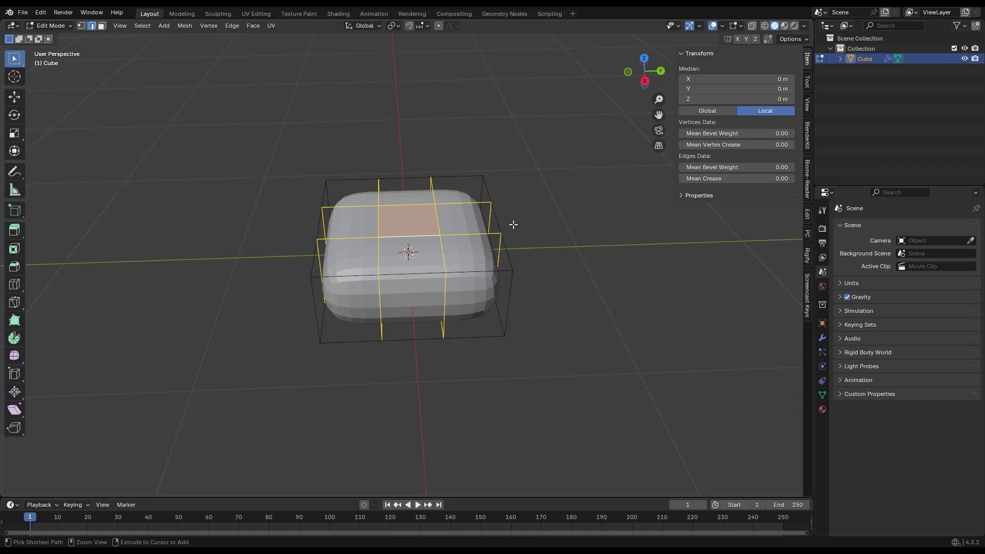
pyautogui.hotkey('ctrl', 'b')
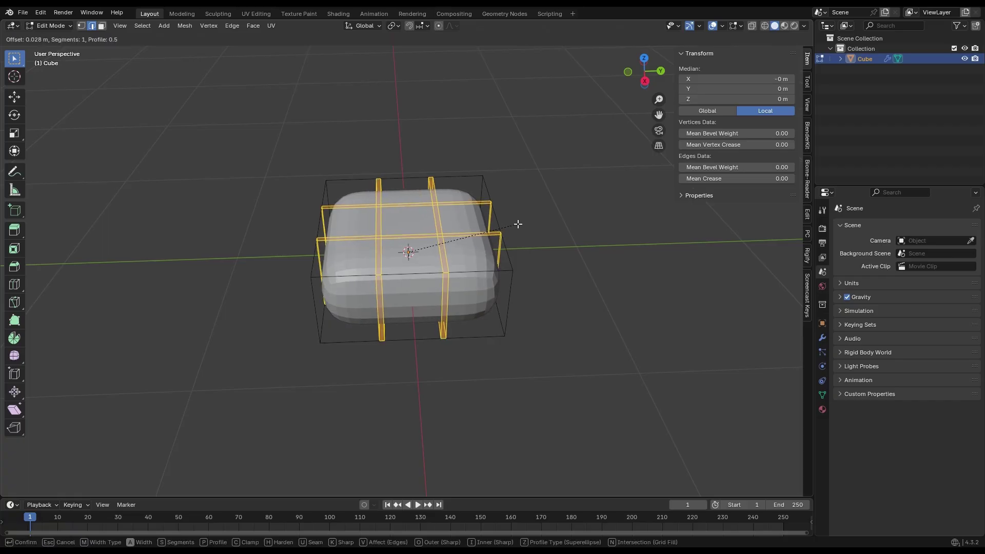
pyautogui.click(518, 224)
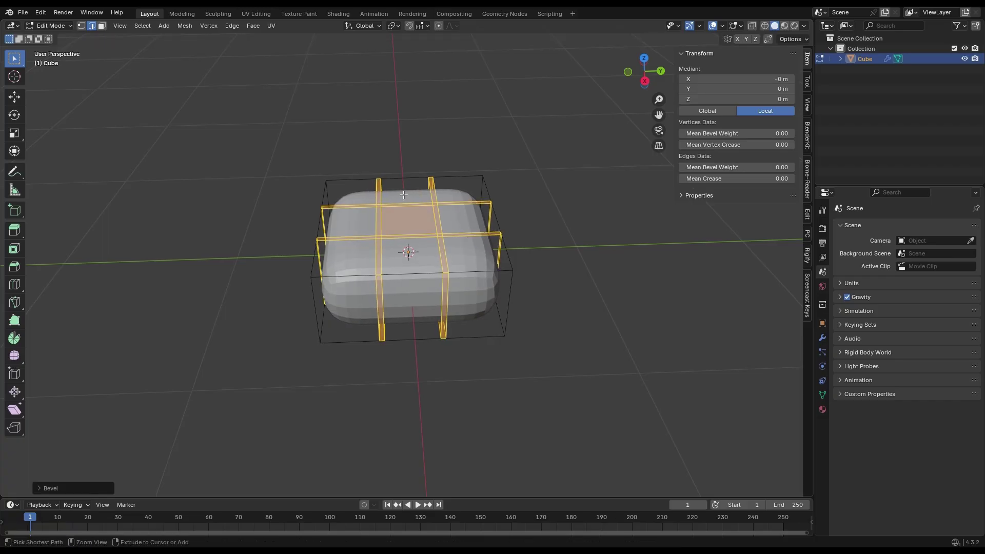
# Add one centred loop cut between the bevelled loops and the outer edge on each of the four sides
pyautogui.hotkey('ctrl', 'r')
pyautogui.click(425, 194)
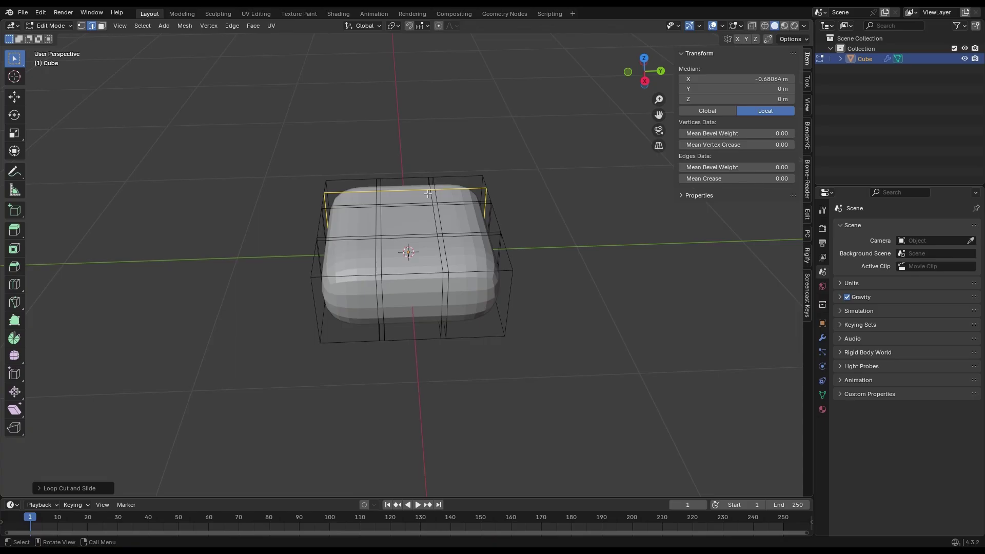
pyautogui.click(465, 207)
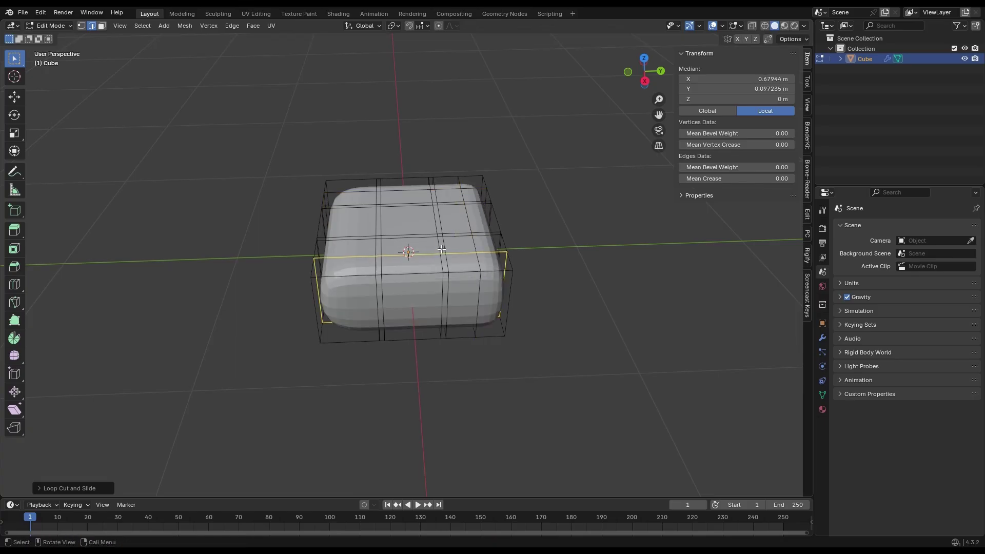
pyautogui.click(346, 235)
pyautogui.click(347, 234)
pyautogui.scroll(2, 383, 230)
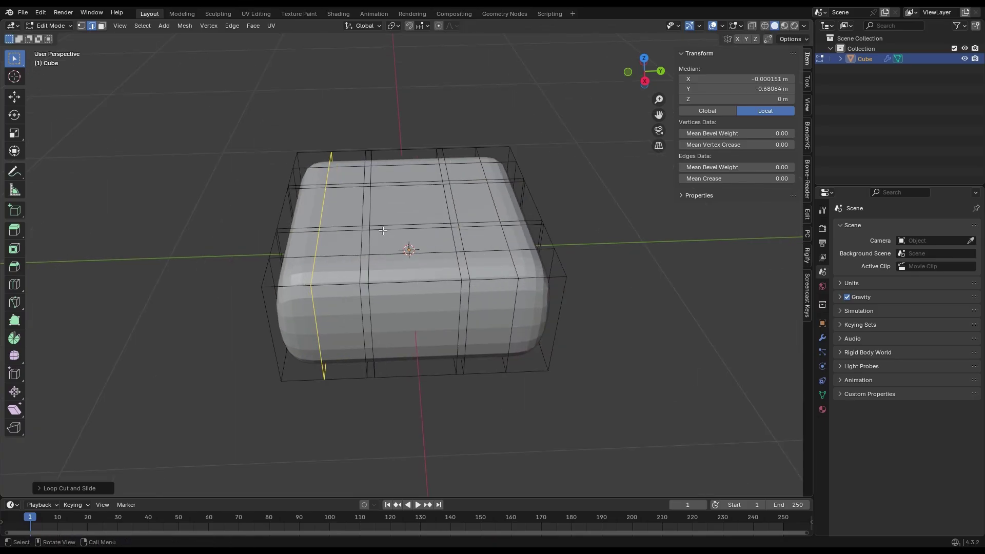
# Select the four small square faces where the bevelled loops cross on the top
pyautogui.press('3')
pyautogui.click(369, 185)
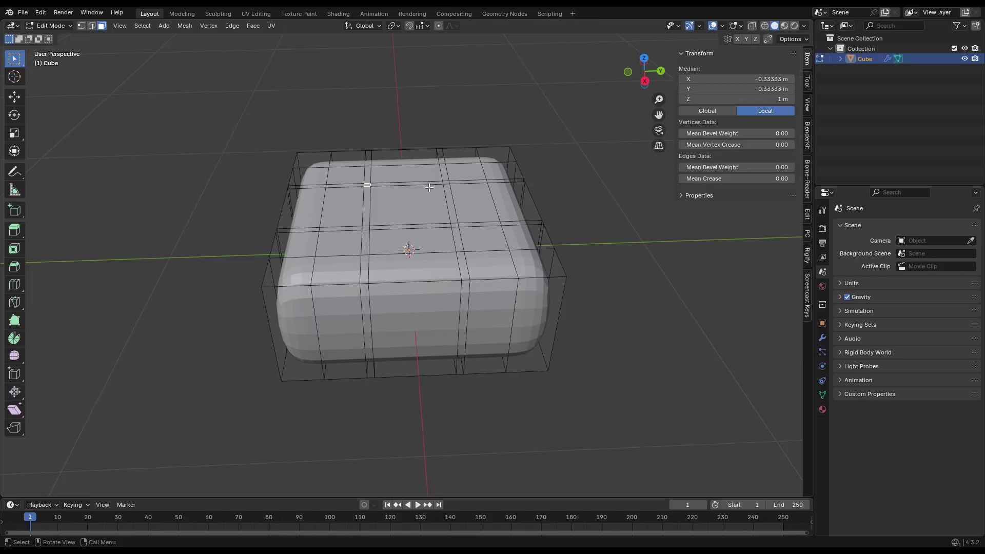
pyautogui.keyDown('shift'); pyautogui.click(456, 224); pyautogui.keyUp('shift')
pyautogui.keyDown('shift'); pyautogui.click(365, 228); pyautogui.keyUp('shift')
# Add one centred loop cut through the middle of the cube in each horizontal direction
pyautogui.hotkey('ctrl', 'r')
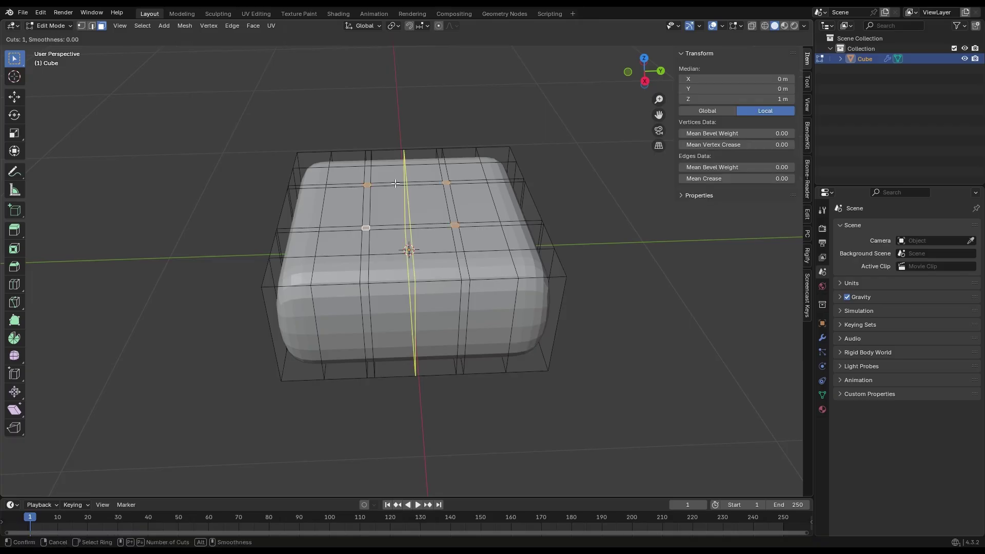
pyautogui.click(414, 204)
pyautogui.rightClick(414, 204)
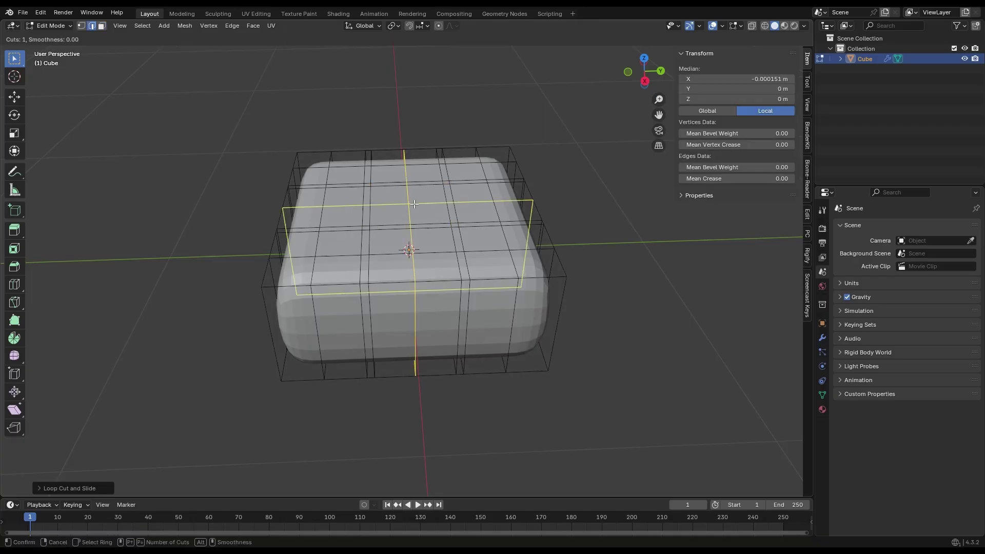
# Select the four small faces at the loop crossings and move them down along Z to form tufted dimples
pyautogui.press('3')
pyautogui.click(368, 185)
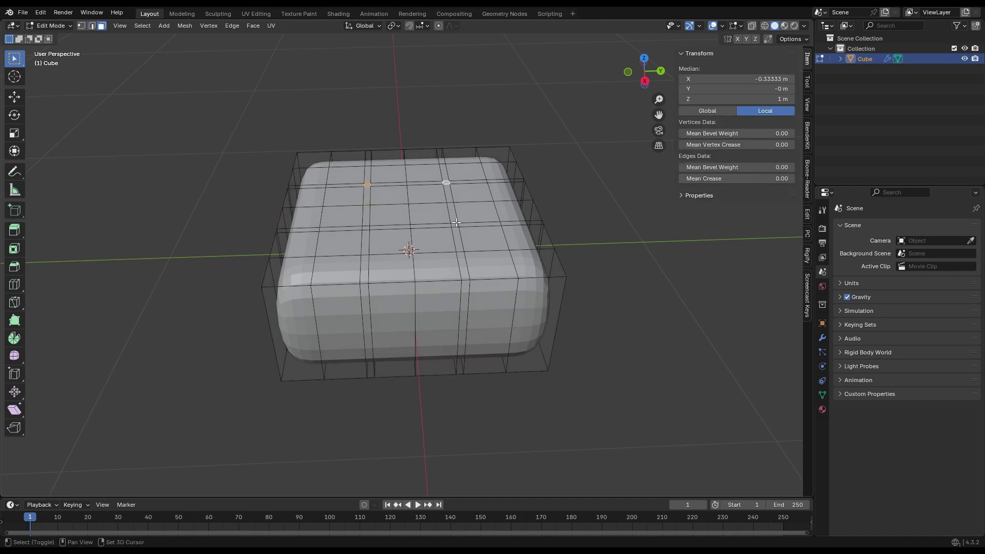
pyautogui.press('g')
pyautogui.press('z')
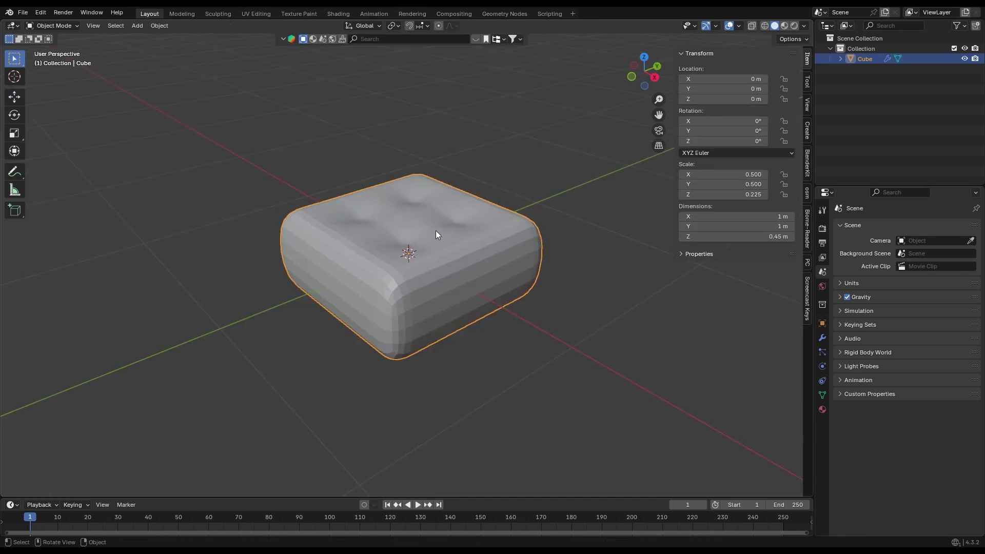
# Select all four outer border edges of the top and lower them along Z to round the cushion's upper rim
pyautogui.press('Tab')
pyautogui.scroll(1, 397, 295)
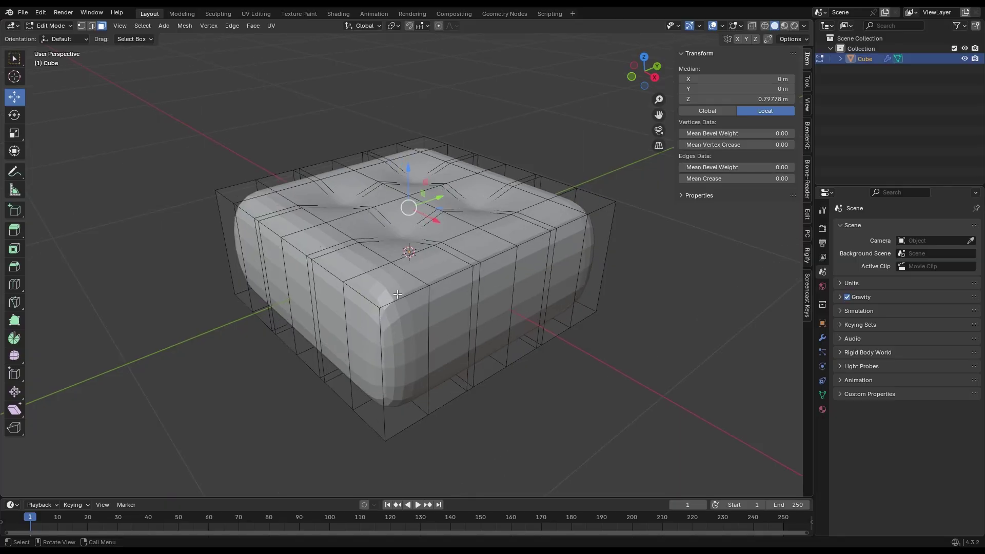
pyautogui.press('2')
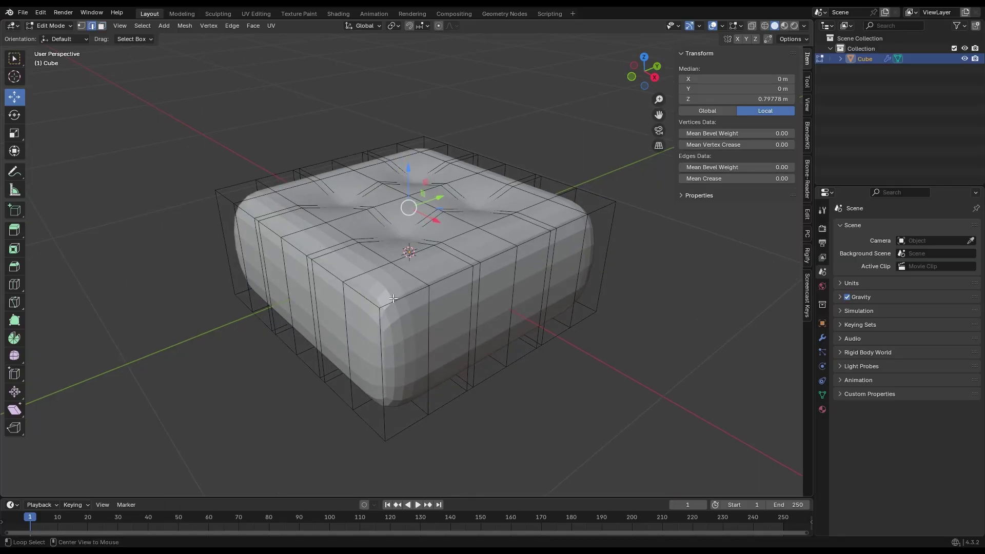
pyautogui.keyDown('alt'); pyautogui.click(518, 244); pyautogui.keyUp('alt')
pyautogui.keyDown('alt'); pyautogui.keyDown('shift'); pyautogui.click(532, 167); pyautogui.keyUp('shift'); pyautogui.keyUp('alt')
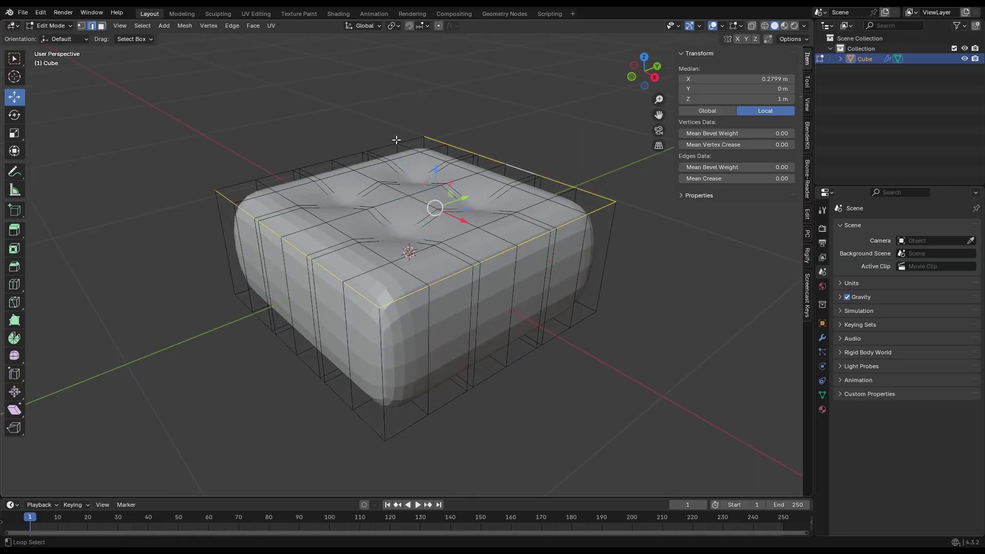
pyautogui.keyDown('alt'); pyautogui.keyDown('shift'); pyautogui.click(409, 137); pyautogui.keyUp('shift'); pyautogui.keyUp('alt')
pyautogui.moveTo(408, 168); pyautogui.dragTo(405, 186)
# Raise all four bottom border edges to a local Z of about -0.27 m and shade the cushion smooth
pyautogui.moveTo(459, 367); pyautogui.dragTo(445, 349, button='middle')
pyautogui.keyDown('alt'); pyautogui.click(371, 364); pyautogui.keyUp('alt')
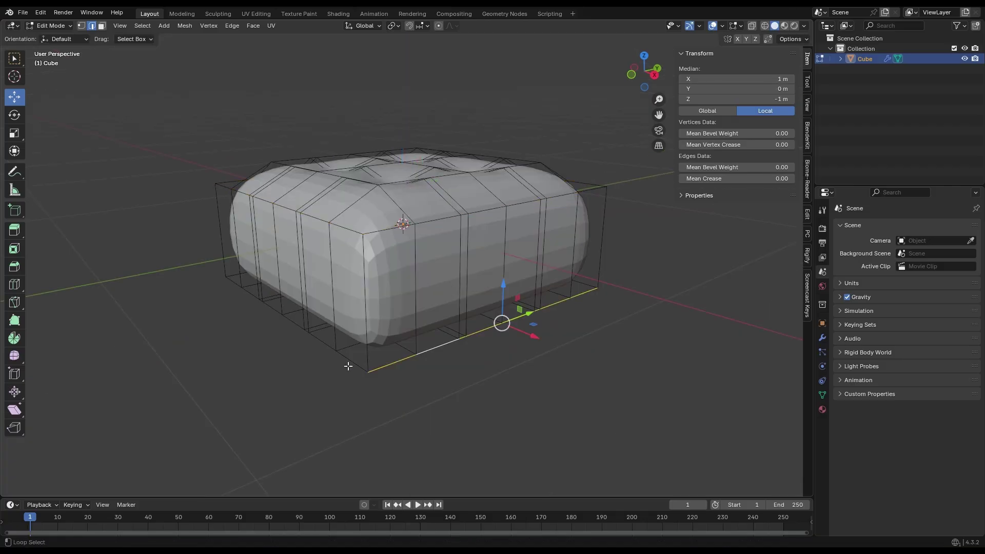
pyautogui.keyDown('alt'); pyautogui.keyDown('shift'); pyautogui.click(347, 364); pyautogui.keyUp('shift'); pyautogui.keyUp('alt')
pyautogui.moveTo(231, 265); pyautogui.dragTo(358, 262, button='middle')
pyautogui.keyDown('alt'); pyautogui.keyDown('shift'); pyautogui.click(163, 405); pyautogui.keyUp('shift'); pyautogui.keyUp('alt')
pyautogui.moveTo(169, 403); pyautogui.dragTo(392, 403, button='middle')
pyautogui.keyDown('alt'); pyautogui.keyDown('shift'); pyautogui.click(434, 420); pyautogui.keyUp('shift'); pyautogui.keyUp('alt')
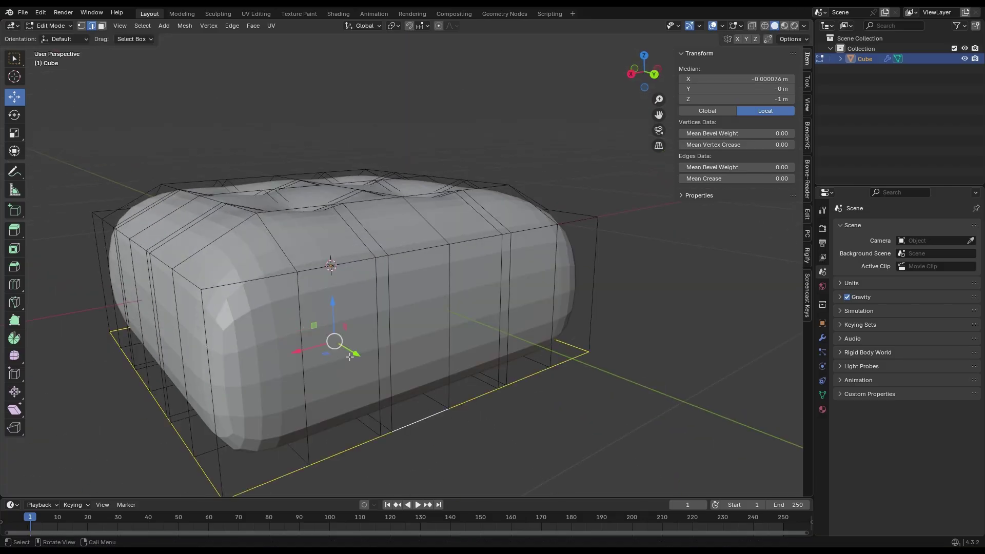
pyautogui.moveTo(334, 316); pyautogui.dragTo(333, 272)
pyautogui.moveTo(333, 273); pyautogui.dragTo(333, 271)
pyautogui.rightClick(388, 227)
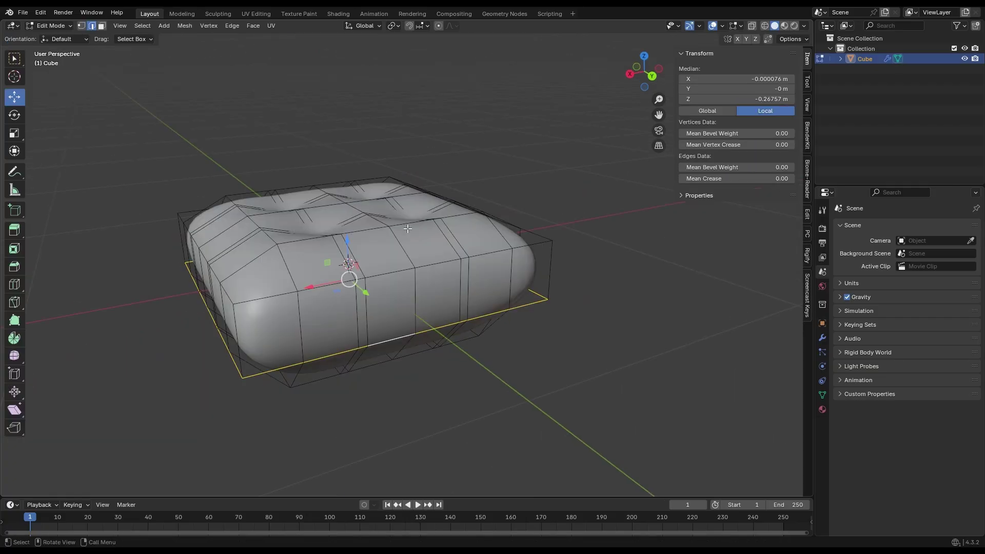
# Select the outer corner vertices of the cushion's upper and lower borders
pyautogui.press('1')
pyautogui.click(552, 240)
pyautogui.keyDown('shift'); pyautogui.click(241, 379); pyautogui.keyUp('shift')
pyautogui.keyDown('shift'); pyautogui.click(178, 213); pyautogui.keyUp('shift')
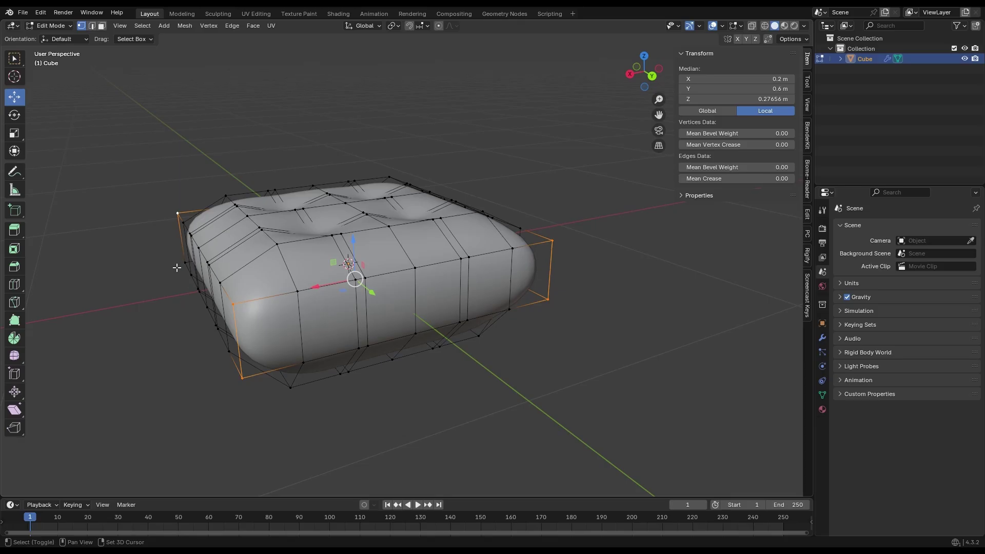
pyautogui.moveTo(177, 267); pyautogui.dragTo(592, 281, button='middle')
pyautogui.keyDown('shift'); pyautogui.click(592, 281); pyautogui.keyUp('shift')
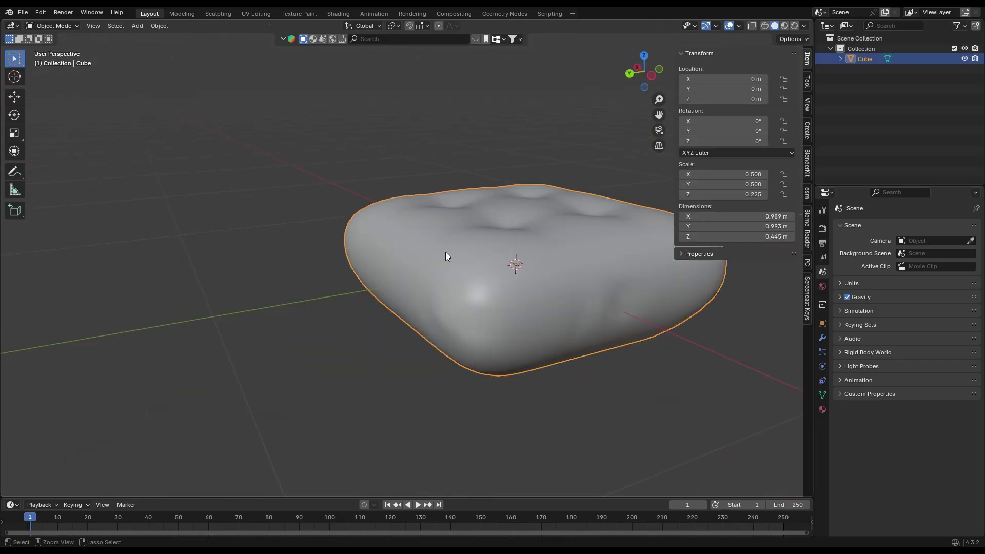
# Convert the subdivided cushion to a plain mesh and switch it to Sculpt Mode
pyautogui.rightClick(445, 252)
pyautogui.moveTo(444, 253)
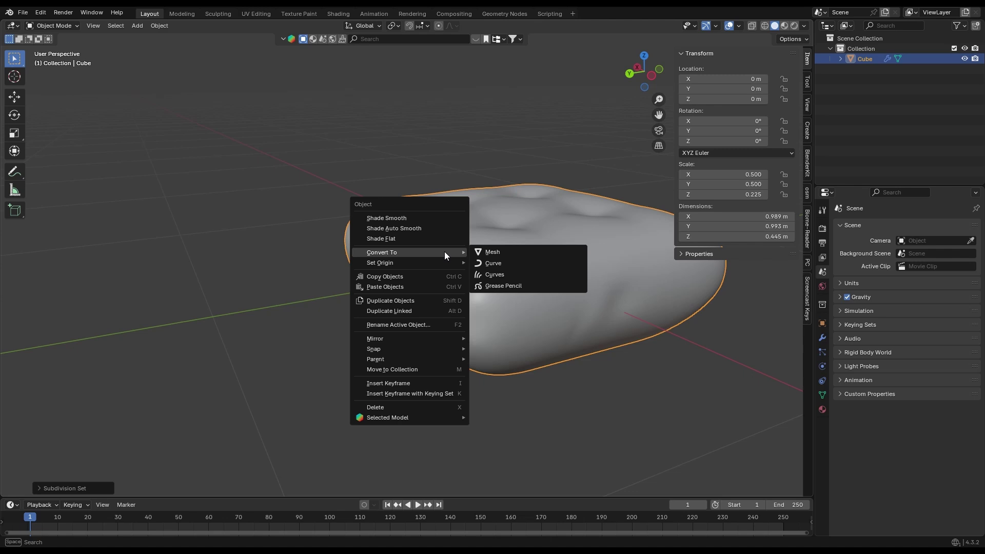
pyautogui.click(484, 255)
pyautogui.click(63, 27)
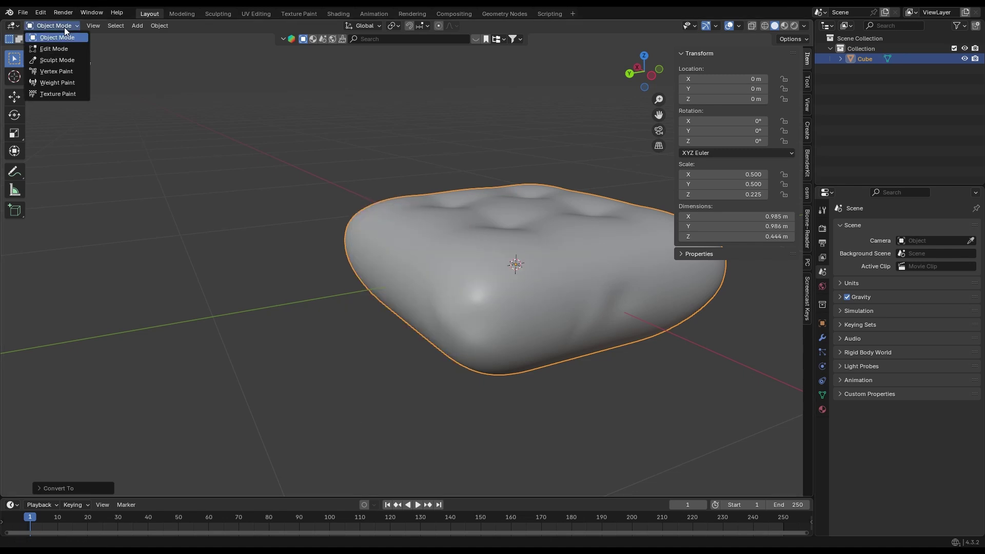
pyautogui.click(66, 63)
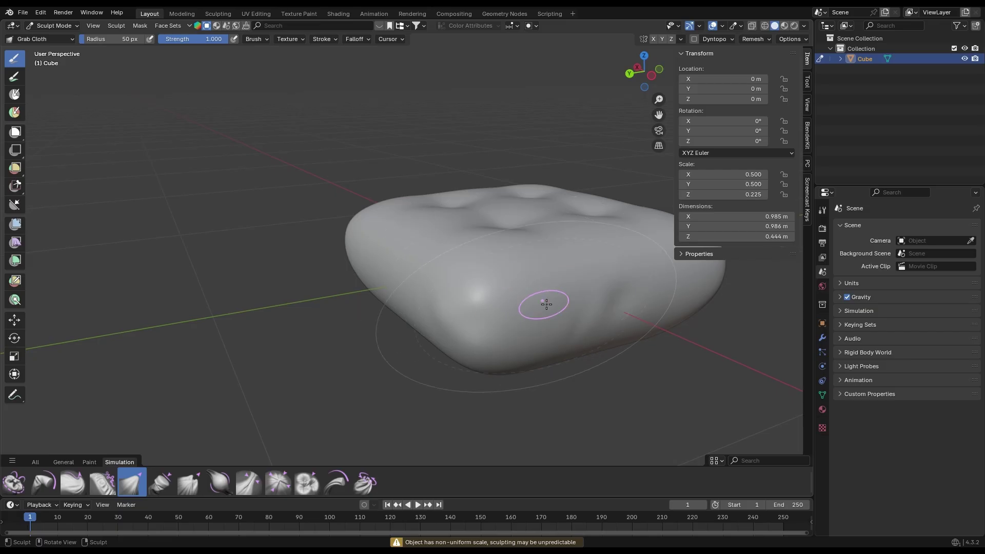
# Sculpt wrinkles into the remaining sides of the cushion with the Grab Cloth brush, radius 50 px and strength 1.000
pyautogui.moveTo(543, 300)
pyautogui.mouseDown()
pyautogui.moveTo(567, 305)
pyautogui.moveTo(534, 336)
pyautogui.moveTo(525, 303)
pyautogui.mouseUp()
pyautogui.moveTo(524, 302)
pyautogui.mouseDown(button='middle')
pyautogui.moveTo(420, 272)
pyautogui.moveTo(321, 314)
pyautogui.mouseUp(button='middle')
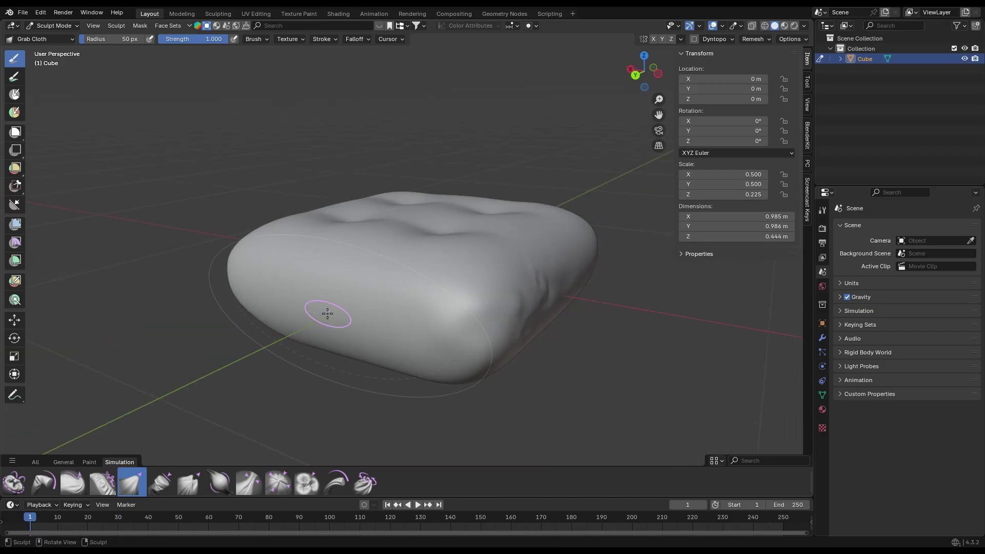
pyautogui.moveTo(328, 314); pyautogui.dragTo(399, 321)
pyautogui.moveTo(400, 321); pyautogui.dragTo(429, 282, button='middle')
pyautogui.moveTo(430, 283); pyautogui.dragTo(439, 321)
pyautogui.moveTo(284, 295); pyautogui.dragTo(220, 286, button='middle')
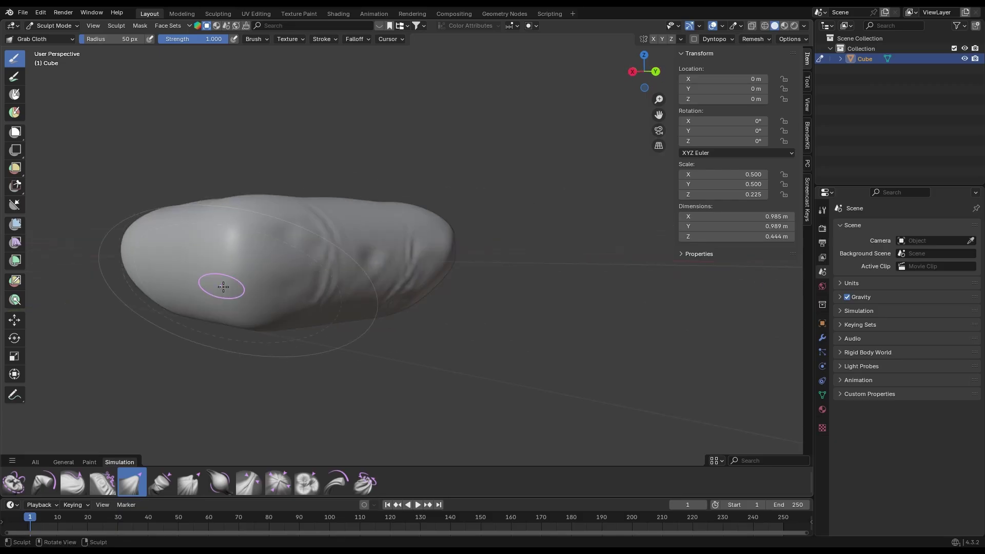
pyautogui.moveTo(219, 286)
pyautogui.mouseDown()
pyautogui.moveTo(205, 259)
pyautogui.moveTo(230, 310)
pyautogui.moveTo(299, 271)
pyautogui.mouseUp()
pyautogui.moveTo(299, 270)
pyautogui.mouseDown(button='middle')
pyautogui.moveTo(578, 255)
pyautogui.moveTo(644, 293)
pyautogui.moveTo(510, 221)
pyautogui.moveTo(508, 235)
pyautogui.mouseUp(button='middle')
pyautogui.moveTo(452, 236); pyautogui.dragTo(441, 243)
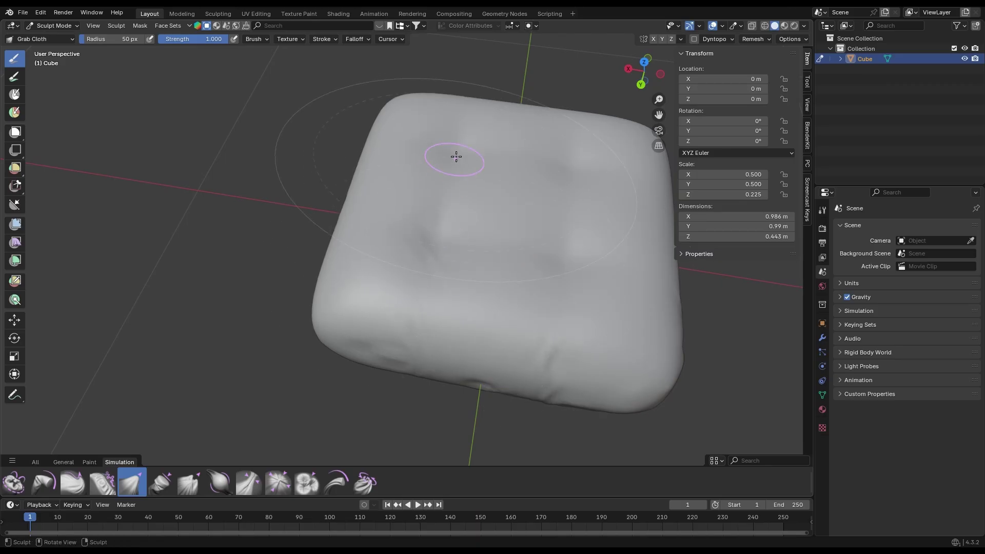
# Pull cloth folds around the tuft dimples on the cushion's top with Grab Cloth and return to Object Mode
pyautogui.moveTo(455, 156); pyautogui.dragTo(456, 158)
pyautogui.moveTo(572, 158); pyautogui.dragTo(578, 172)
pyautogui.moveTo(636, 369)
pyautogui.mouseDown(button='middle')
pyautogui.moveTo(495, 288)
pyautogui.moveTo(598, 284)
pyautogui.moveTo(503, 315)
pyautogui.moveTo(503, 236)
pyautogui.mouseUp(button='middle')
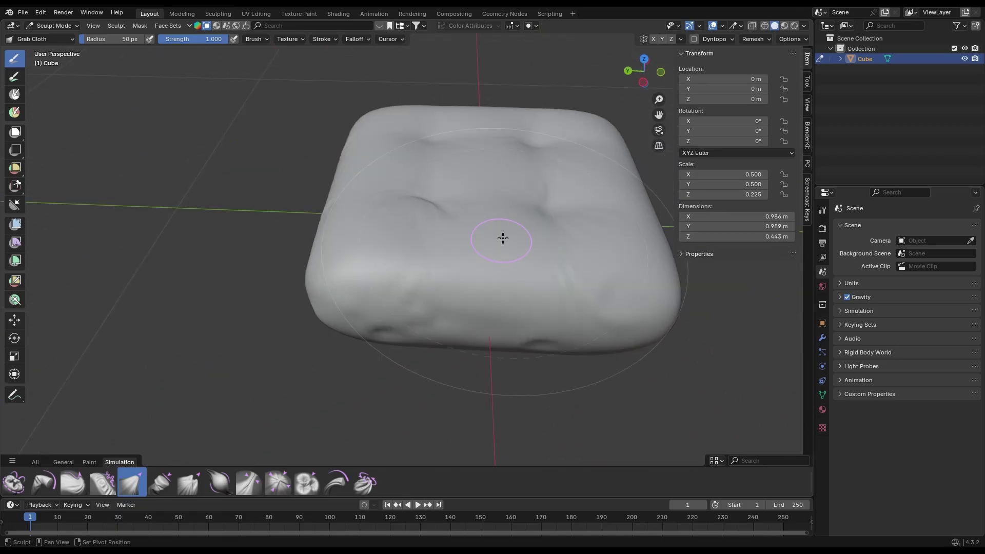
pyautogui.click(32, 26)
pyautogui.click(36, 37)
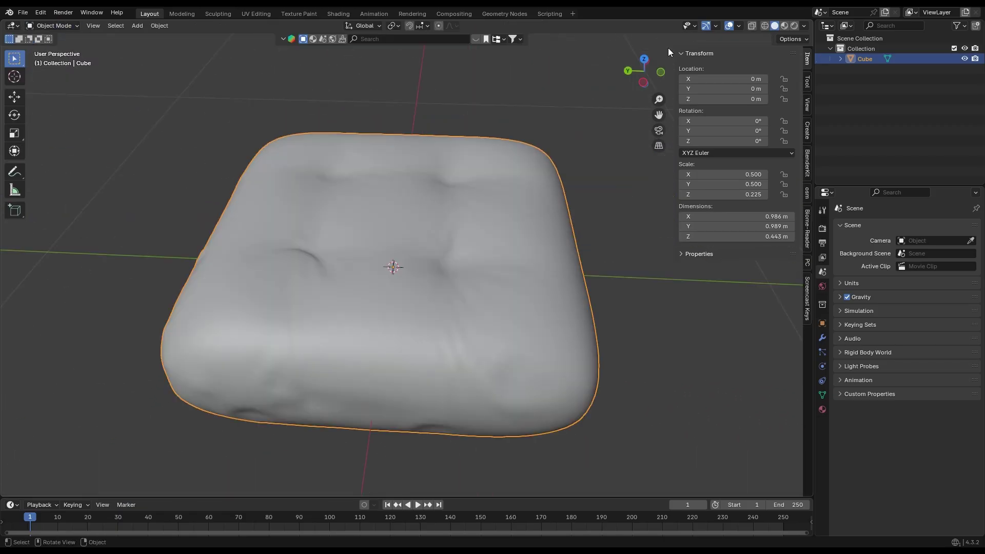
# Add a cylinder in top view and scale it down uniformly to about 0.021
pyautogui.click(644, 60)
pyautogui.hotkey('shift', 'a')
pyautogui.moveTo(377, 218)
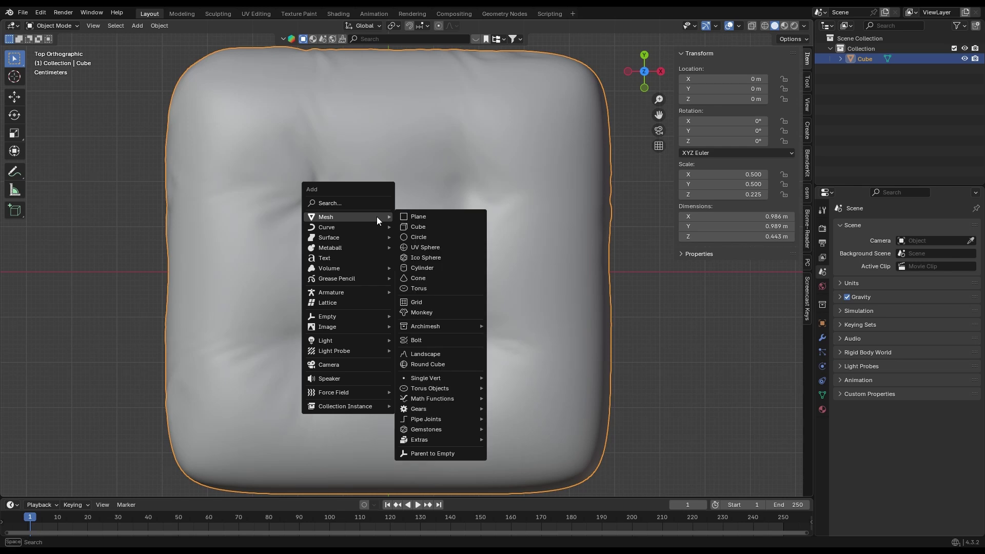
pyautogui.click(419, 265)
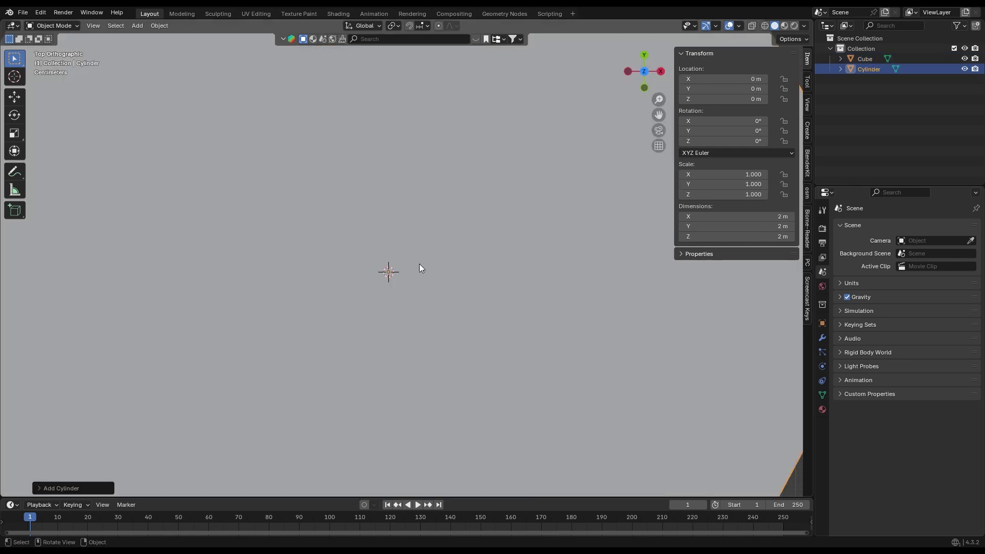
pyautogui.press('s')
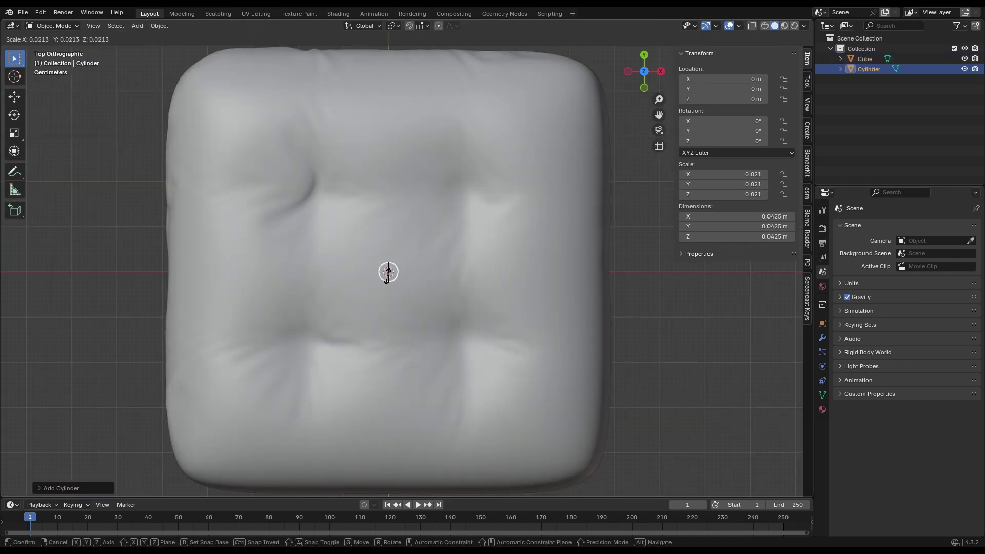
pyautogui.click(389, 273)
# Move the cylinder into a tuft dimple at about X 0.172, Y 0.168, Z 0.185 m and flatten it to a Z scale of about 0.005
pyautogui.hotkey('shift', 'space')
pyautogui.press('g')
pyautogui.moveTo(387, 272); pyautogui.dragTo(474, 88, button='middle')
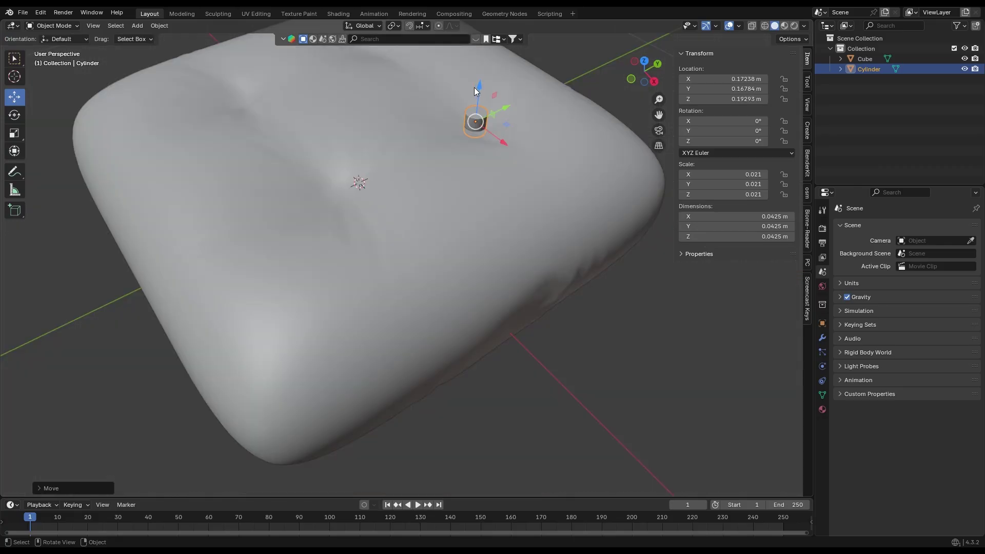
pyautogui.moveTo(474, 87)
pyautogui.mouseDown()
pyautogui.moveTo(483, 73)
pyautogui.moveTo(483, 101)
pyautogui.mouseUp()
pyautogui.press('s')
pyautogui.press('z')
pyautogui.click(490, 111)
# Add a Subdivision modifier to the button, inset its top face and raise that inner face slightly along Z
pyautogui.hotkey('ctrl', '2')
pyautogui.keyDown('ctrl'); pyautogui.moveTo(487, 128); pyautogui.dragTo(465, 232, button='middle'); pyautogui.keyUp('ctrl')
pyautogui.press('Tab')
pyautogui.scroll(5, 455, 233)
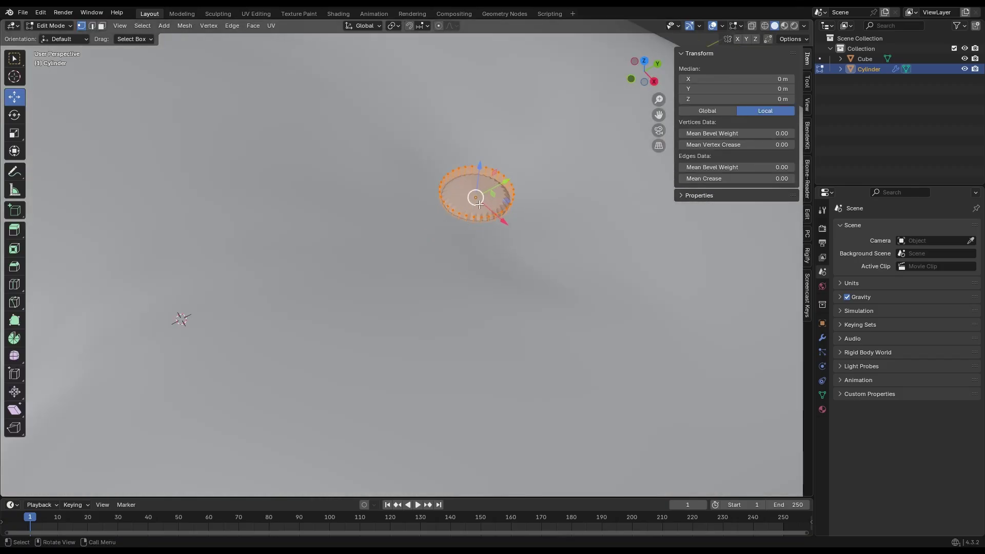
pyautogui.click(592, 207)
pyautogui.press('i')
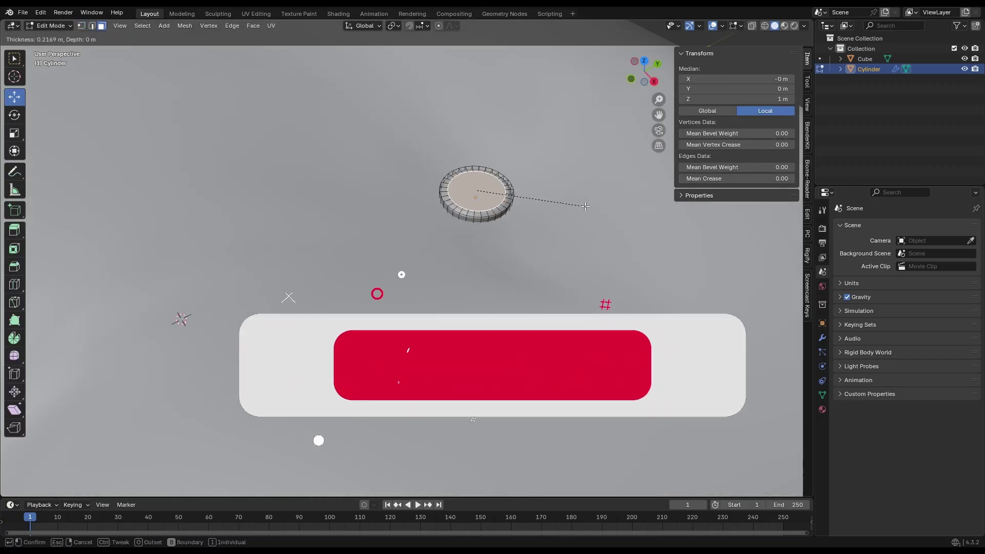
pyautogui.click(584, 208)
pyautogui.moveTo(481, 168); pyautogui.dragTo(480, 165)
pyautogui.press('Tab')
# Shade the button auto smooth and set its subdivision level to 2
pyautogui.rightClick(481, 185)
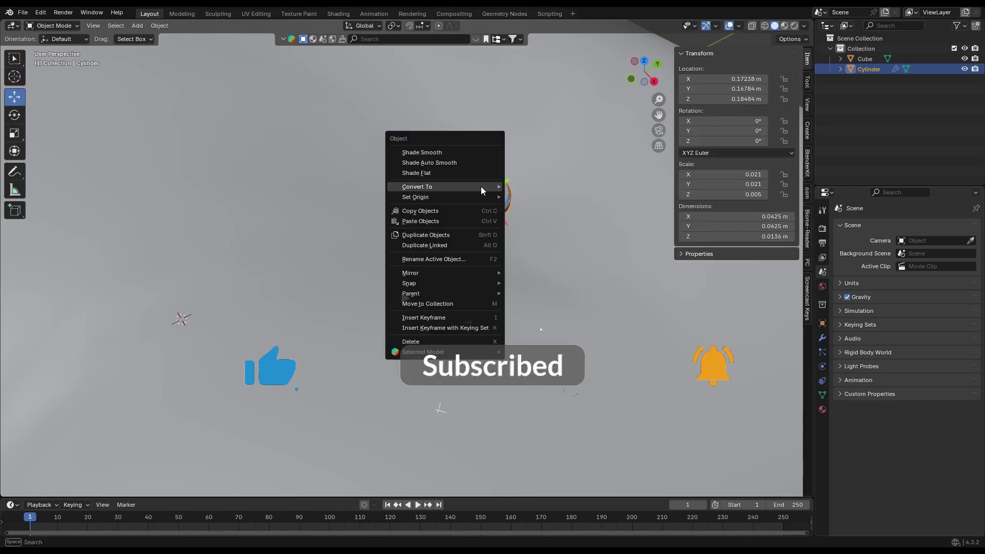
pyautogui.click(472, 163)
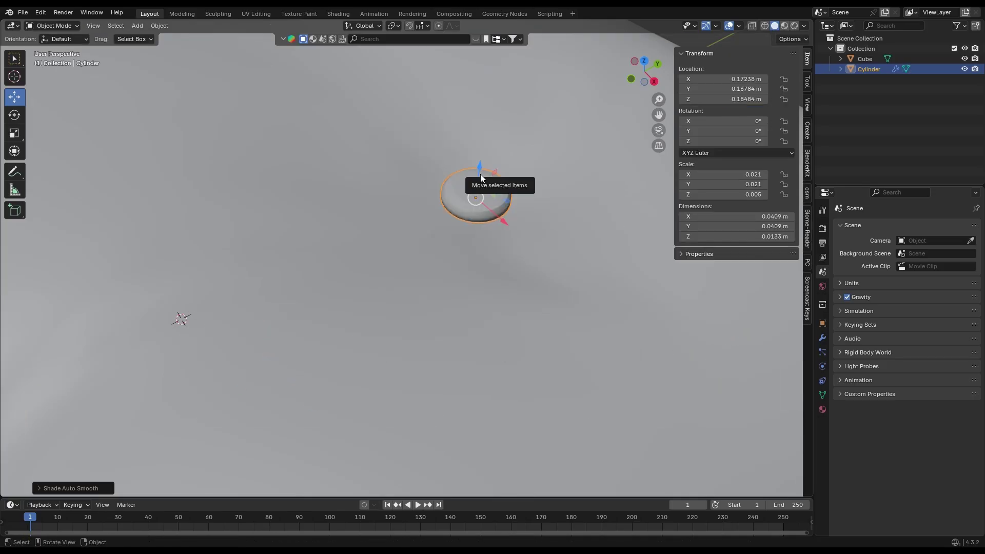
pyautogui.hotkey('ctrl', '2')
# Add a Mirror modifier to the button on the X and Y axes, using the cushion as the mirror object
pyautogui.scroll(-4, 479, 184)
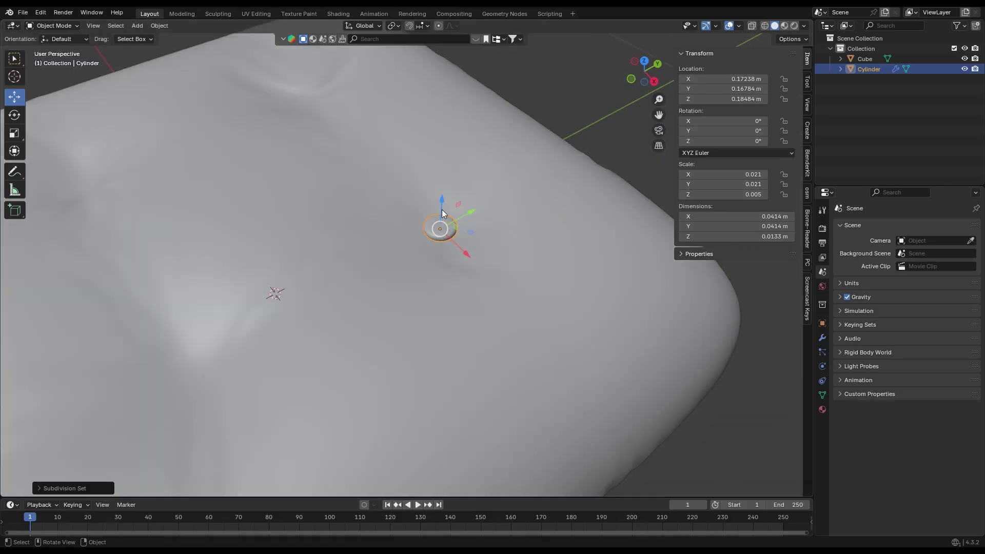
pyautogui.scroll(-1, 442, 210)
pyautogui.click(822, 336)
pyautogui.click(892, 228)
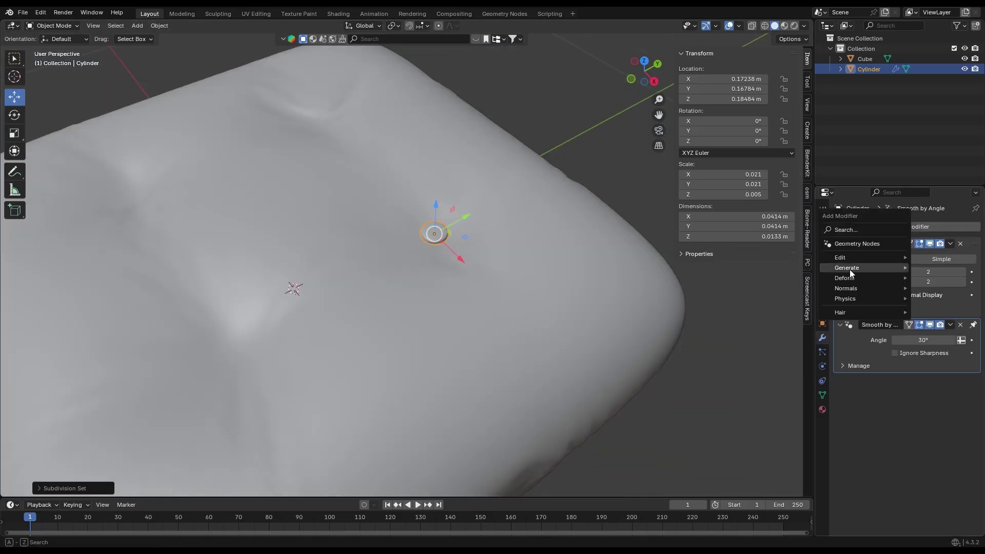
pyautogui.click(758, 346)
pyautogui.click(961, 378)
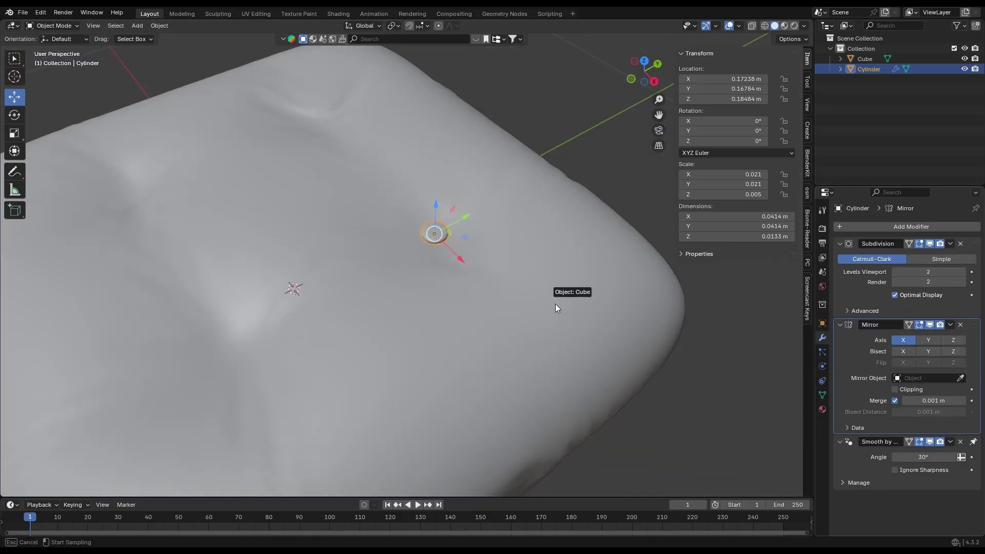
pyautogui.click(555, 307)
pyautogui.click(928, 340)
# Select the cushion with its buttons and duplicate them about 0.975 m along Y, directly behind the original
pyautogui.scroll(-4, 389, 321)
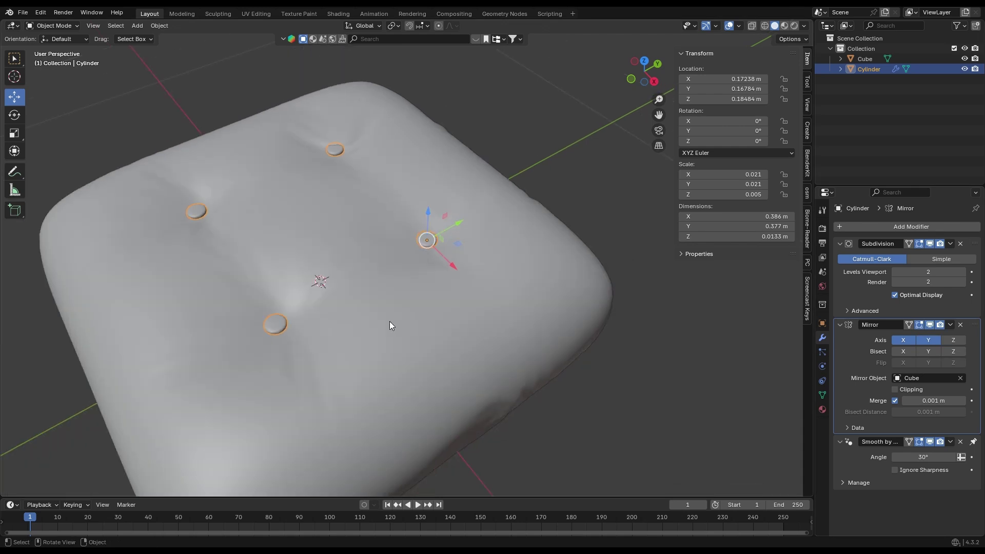
pyautogui.keyDown('shift'); pyautogui.moveTo(377, 295); pyautogui.dragTo(420, 291, button='middle'); pyautogui.keyUp('shift')
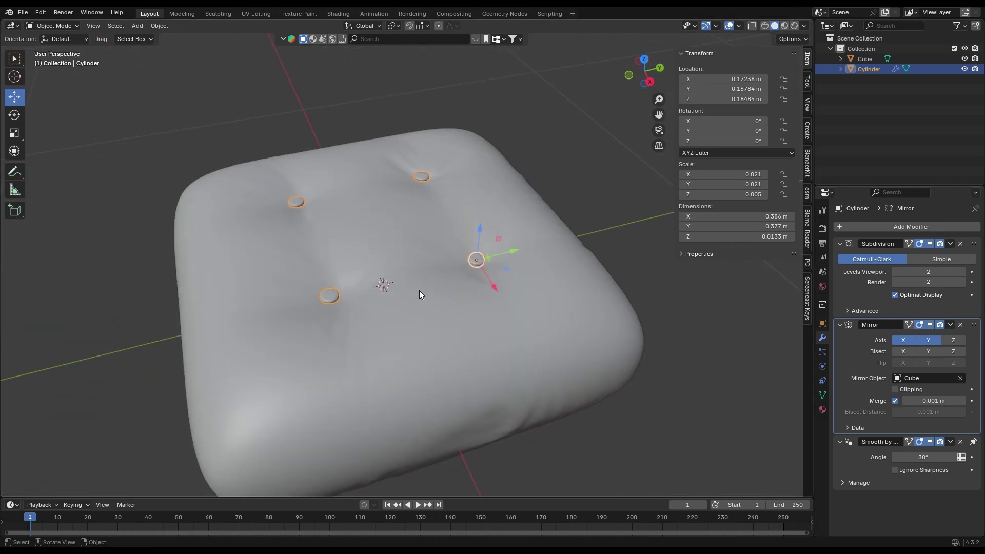
pyautogui.scroll(-3, 417, 279)
pyautogui.click(644, 80)
pyautogui.scroll(-1, 411, 217)
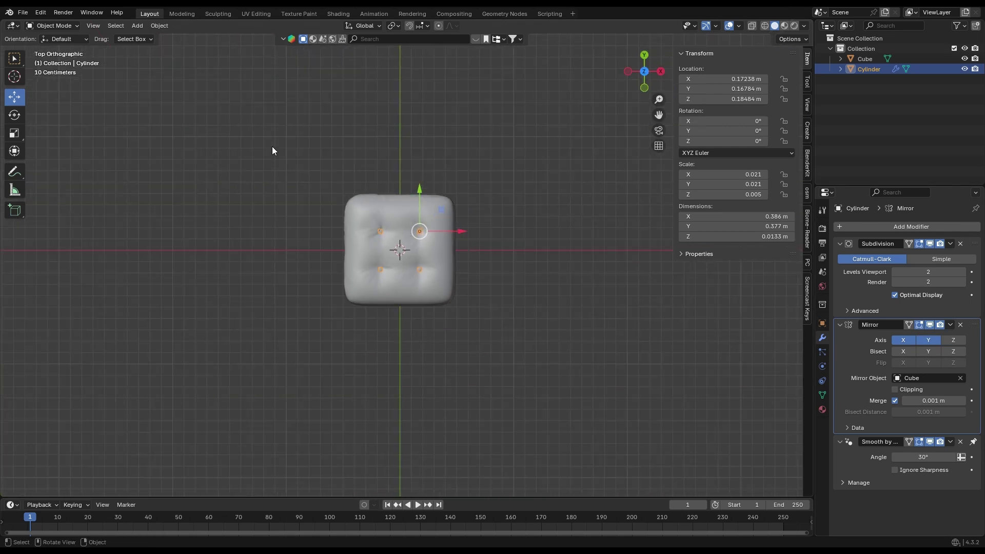
pyautogui.moveTo(273, 148); pyautogui.dragTo(478, 309)
pyautogui.hotkey('shift', 'd')
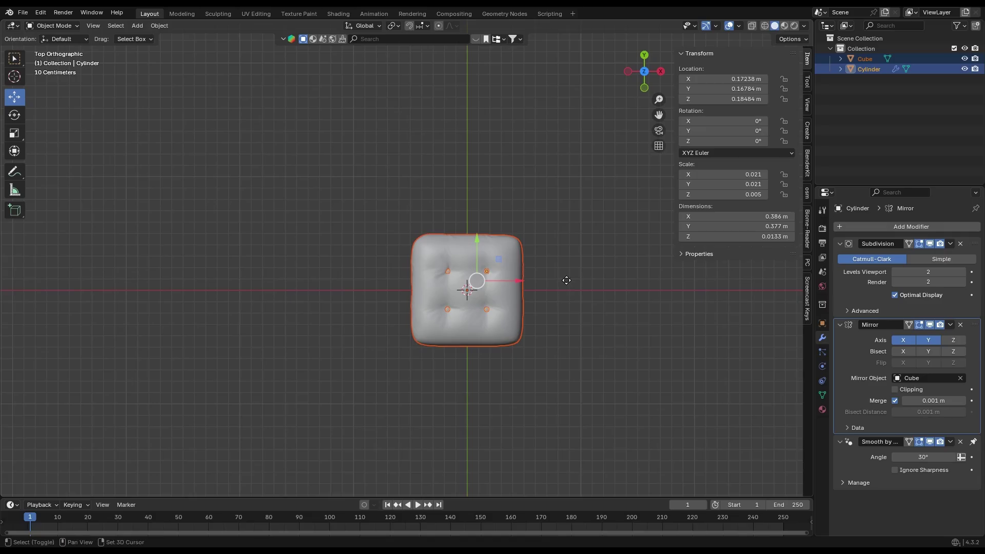
pyautogui.press('y')
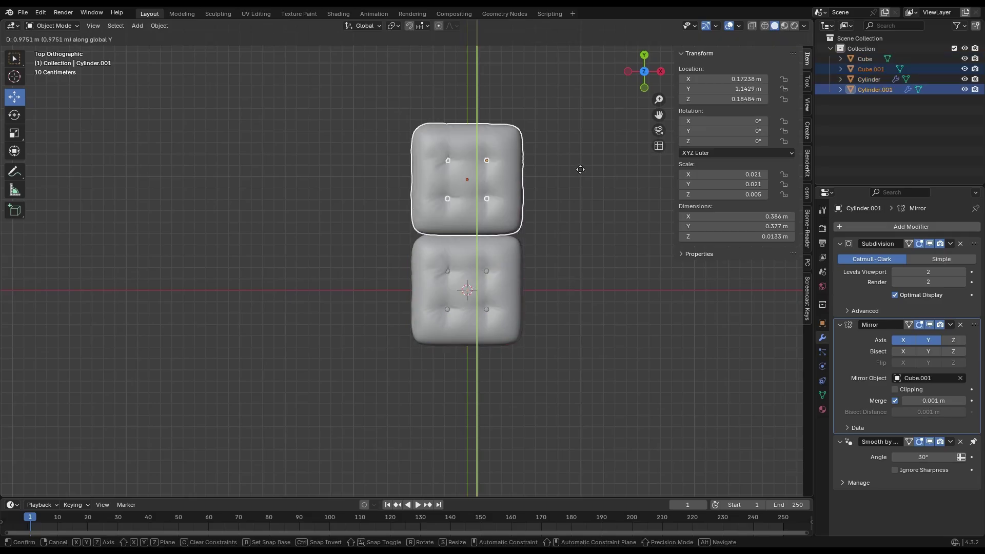
pyautogui.click(581, 169)
# Duplicate the rear cushion with its buttons twice along negative X, about 0.98 m apart, to form a row of three
pyautogui.hotkey('shift', 'd')
pyautogui.press('x')
pyautogui.click(461, 199)
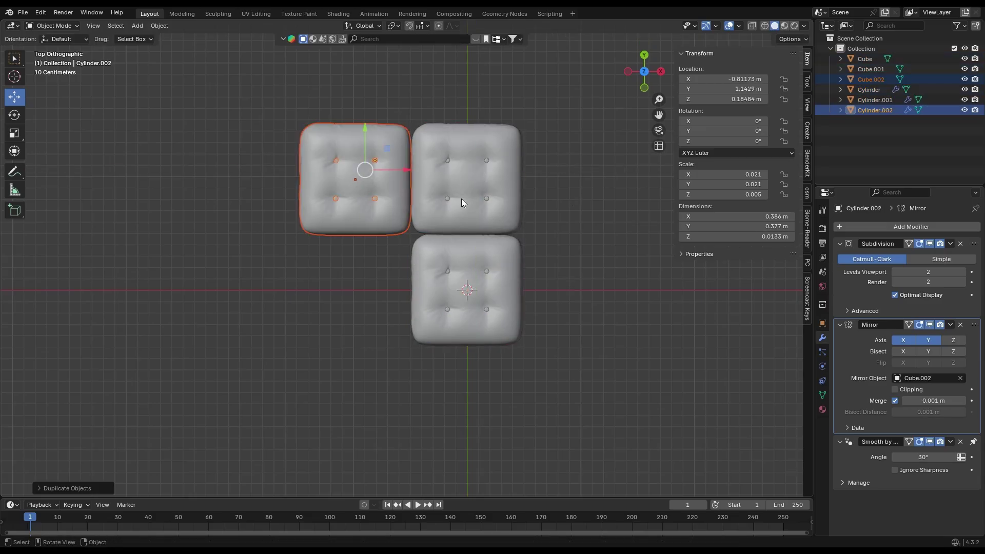
pyautogui.hotkey('shift', 'd')
pyautogui.press('x')
pyautogui.click(336, 200)
# Add a cube in top view and scale it down uniformly to about 0.237
pyautogui.moveTo(645, 77); pyautogui.dragTo(643, 53)
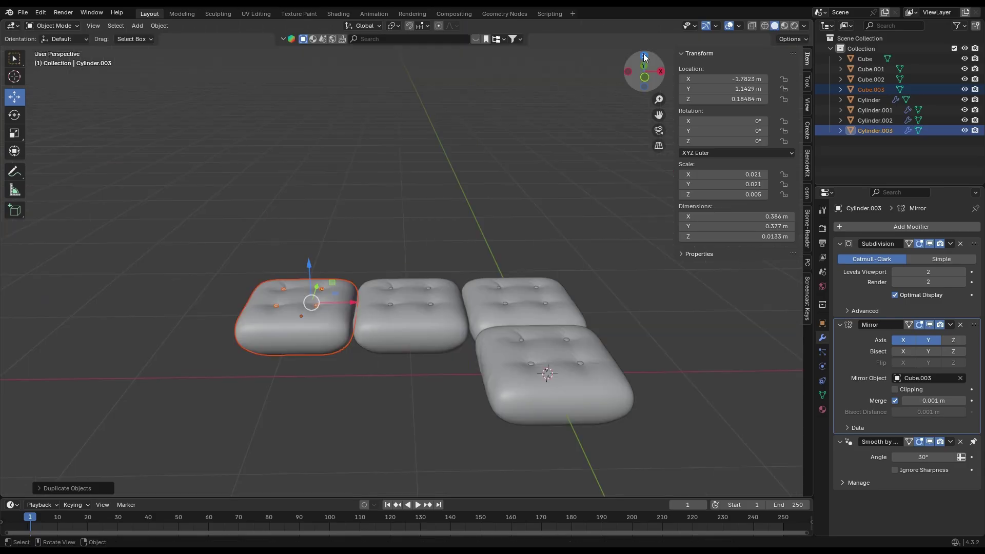
pyautogui.click(644, 56)
pyautogui.scroll(1, 433, 325)
pyautogui.hotkey('shift', 'a')
pyautogui.moveTo(430, 286)
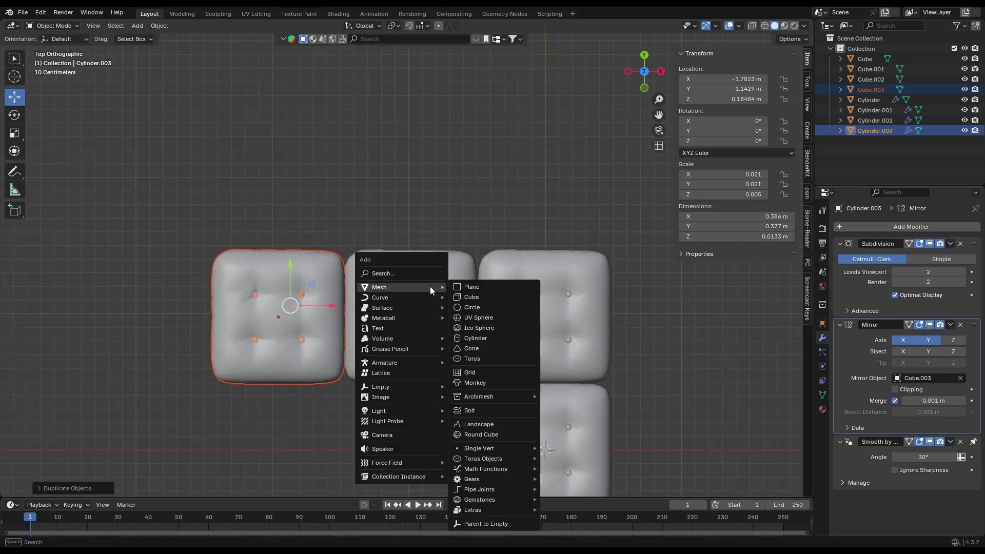
pyautogui.click(472, 297)
pyautogui.press('s')
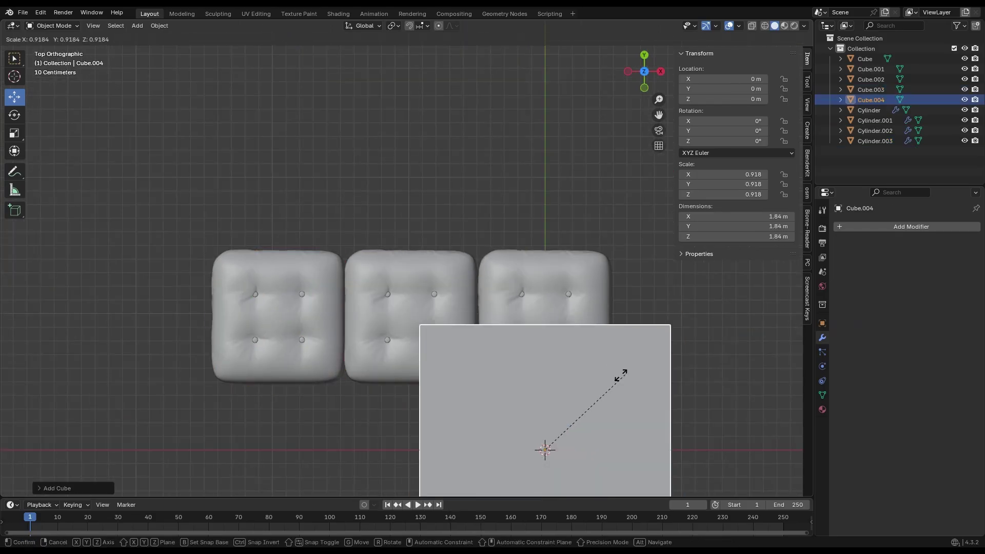
pyautogui.click(555, 427)
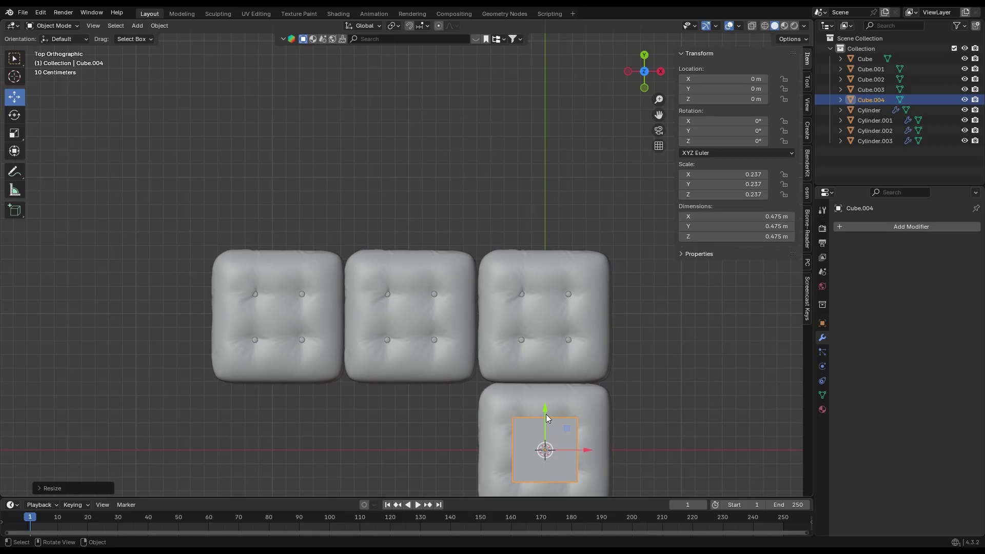
# Position the cube above the rear corner cushion at about Y 1.275, Z 0.356 m and scale it down to about 0.166
pyautogui.moveTo(547, 419); pyautogui.dragTo(547, 239)
pyautogui.press('s')
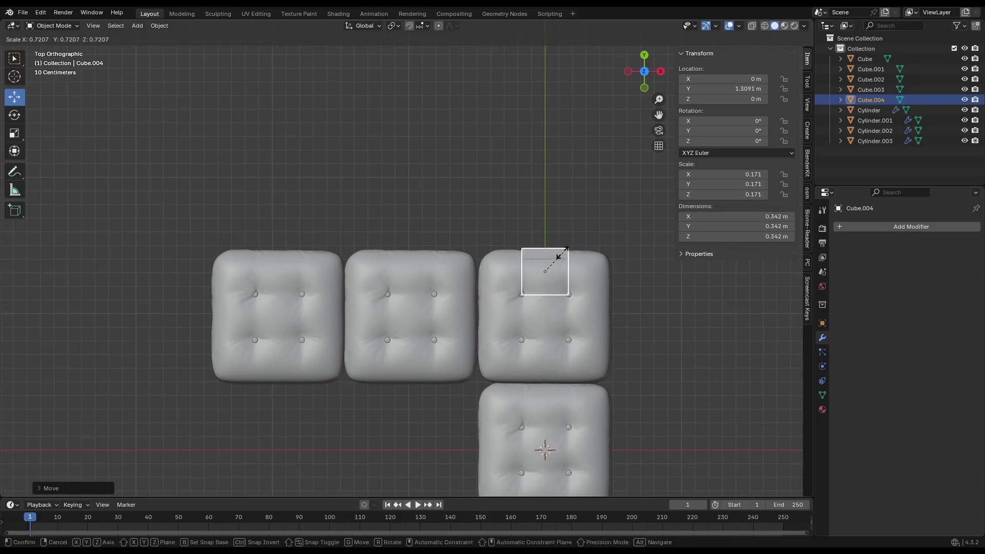
pyautogui.click(567, 250)
pyautogui.moveTo(567, 250); pyautogui.dragTo(575, 250, button='middle')
pyautogui.moveTo(575, 250); pyautogui.dragTo(574, 229)
# Stretch the block along X to about 0.933 m so it spans the cushion's width
pyautogui.press('KP_7')
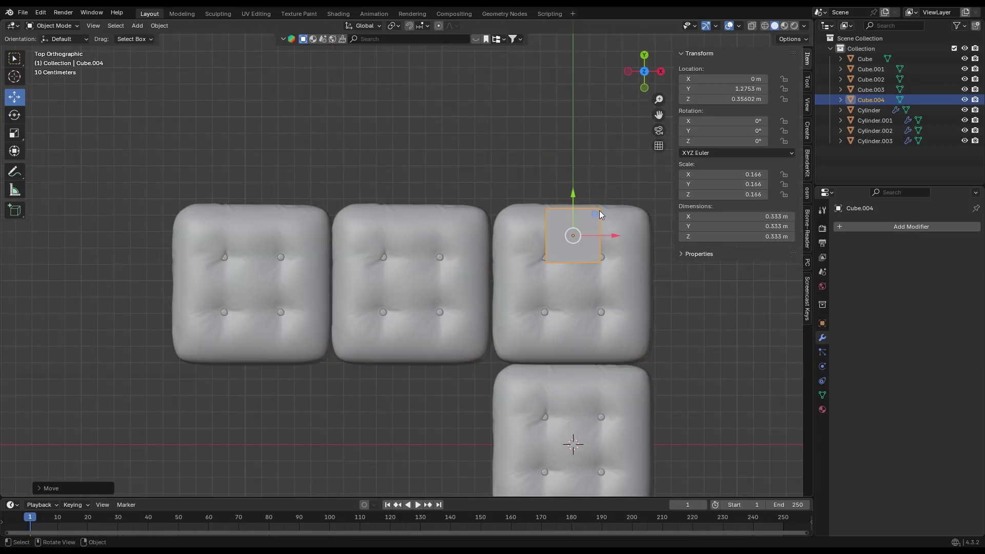
pyautogui.press('s')
pyautogui.press('x')
pyautogui.click(693, 259)
# Give the backrest block a level 2 subdivision and add loop cuts: four across its length, one lengthwise and one at mid-height
pyautogui.moveTo(693, 259); pyautogui.dragTo(450, 314, button='middle')
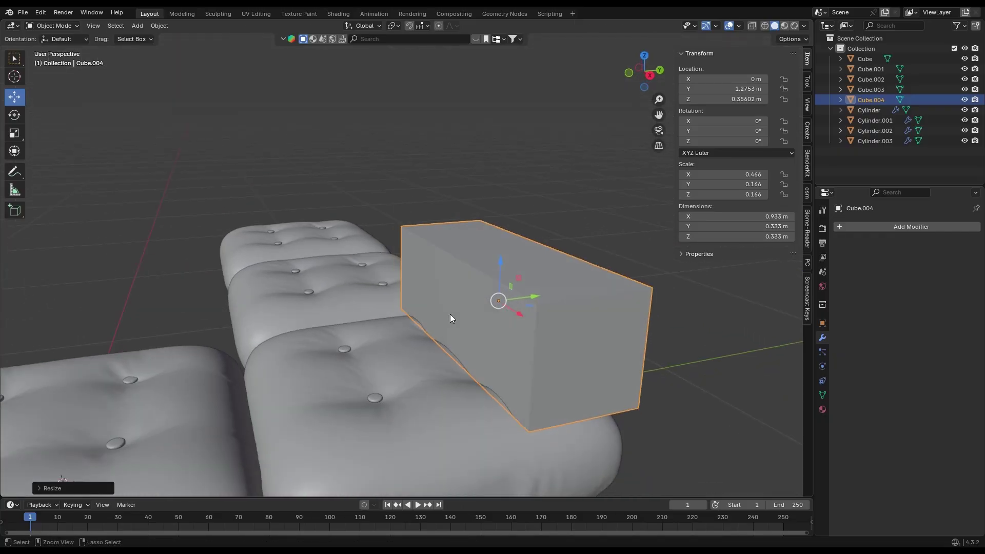
pyautogui.hotkey('ctrl', '2')
pyautogui.press('Tab')
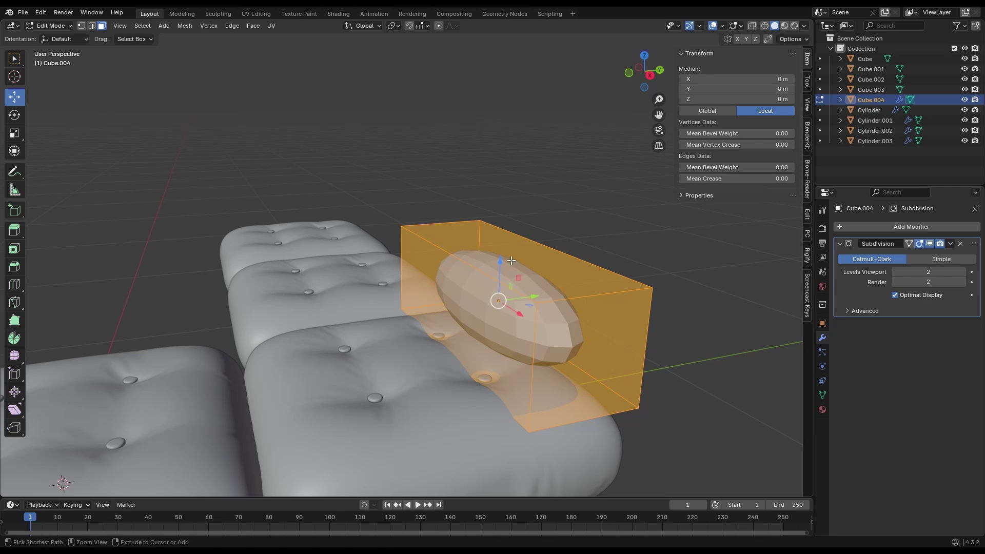
pyautogui.hotkey('ctrl', 'r')
pyautogui.scroll(3, 510, 262)
pyautogui.click(509, 262)
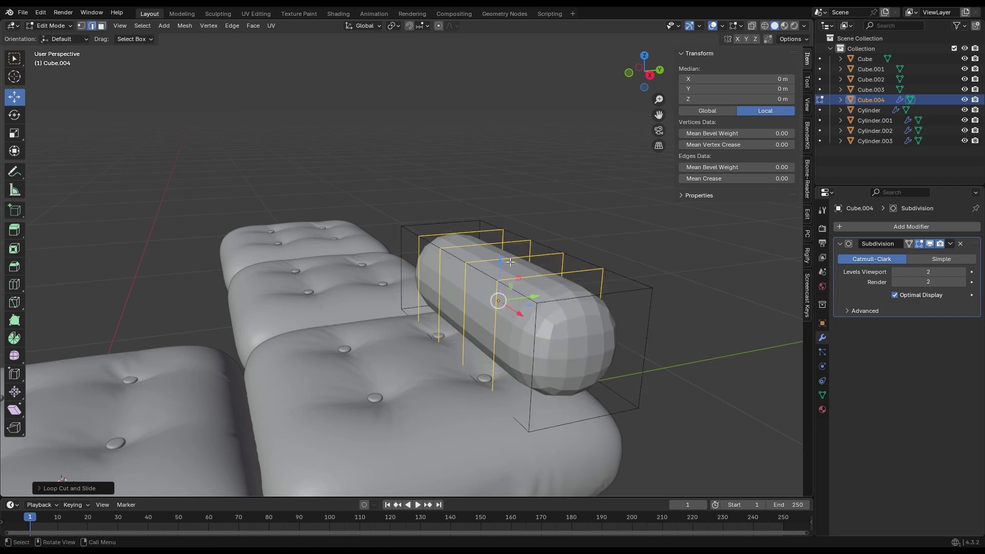
pyautogui.click(537, 362)
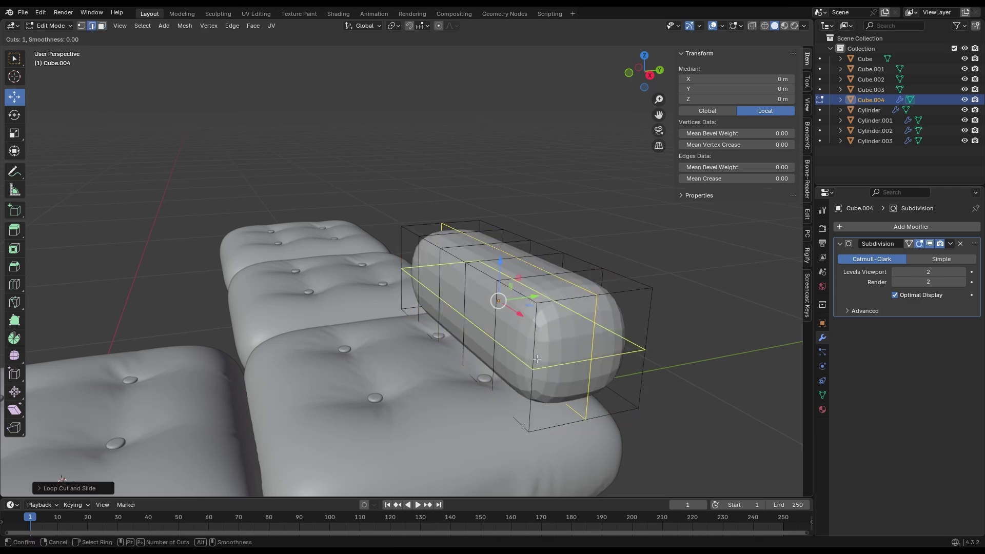
pyautogui.click(536, 406)
pyautogui.press('Tab')
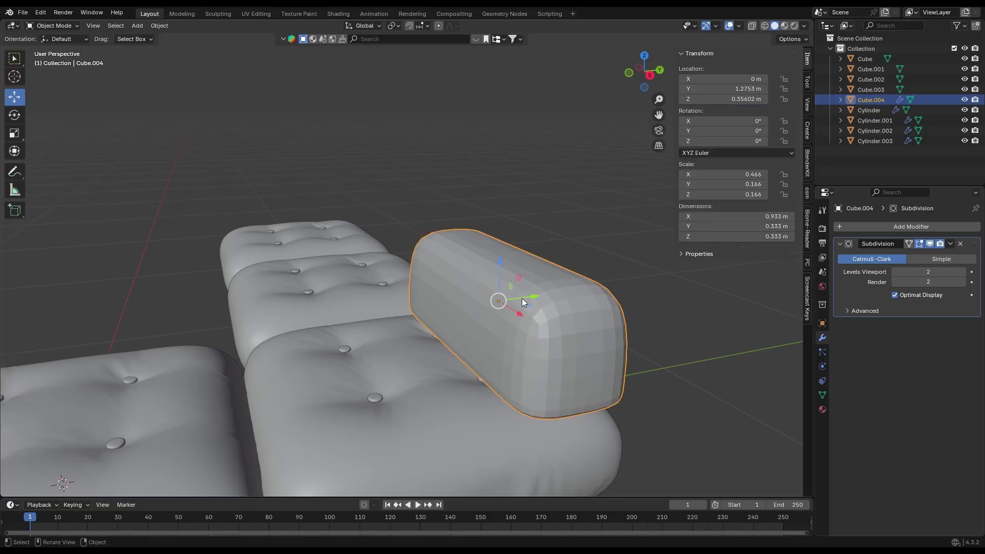
# Shade the backrest block auto smooth, convert it to a plain mesh and add a level 1 subdivision
pyautogui.rightClick(522, 297)
pyautogui.click(522, 292)
pyautogui.rightClick(521, 293)
pyautogui.moveTo(516, 316)
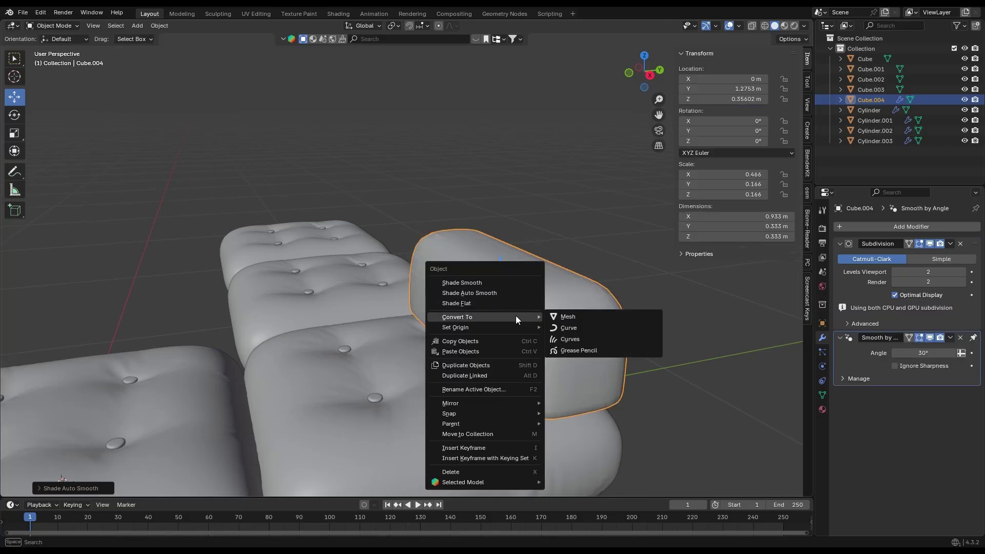
pyautogui.click(568, 316)
pyautogui.hotkey('ctrl', '1')
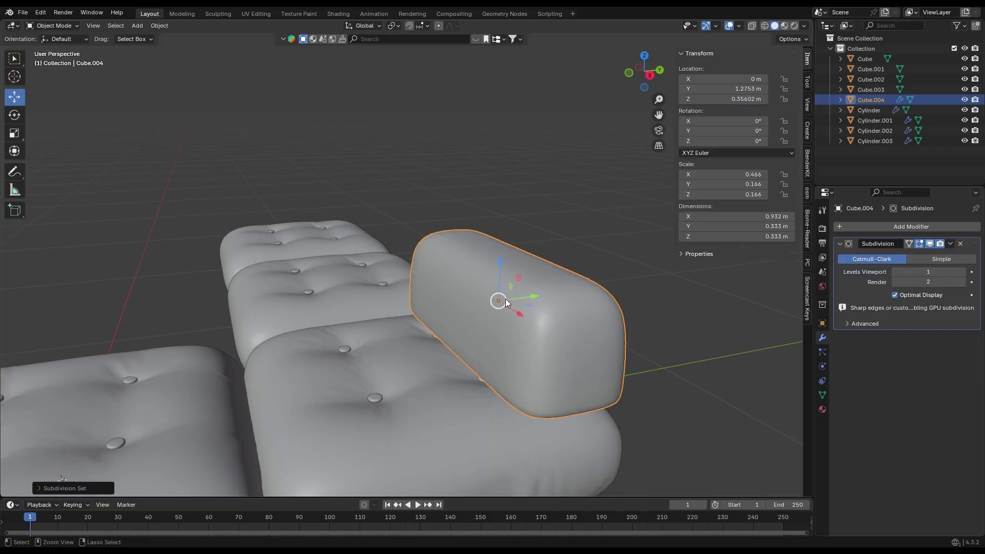
# Convert the subdivided backrest block to a plain mesh
pyautogui.rightClick(506, 303)
pyautogui.moveTo(506, 300)
pyautogui.click(540, 298)
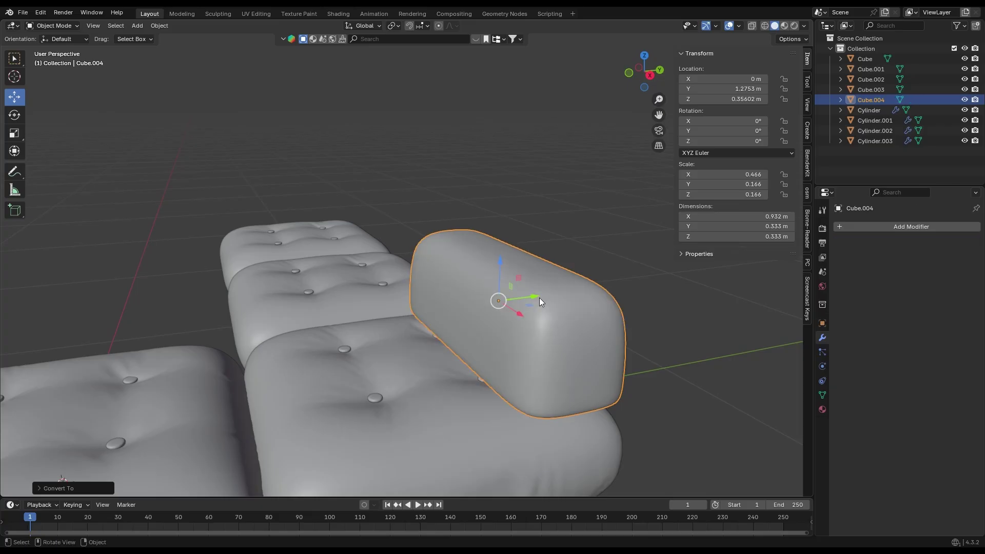
# Sculpt cloth wrinkles and soft folds into the backrest block's front and ends with the Grab Cloth brush at 50 px radius and strength 1.000
pyautogui.click(55, 25)
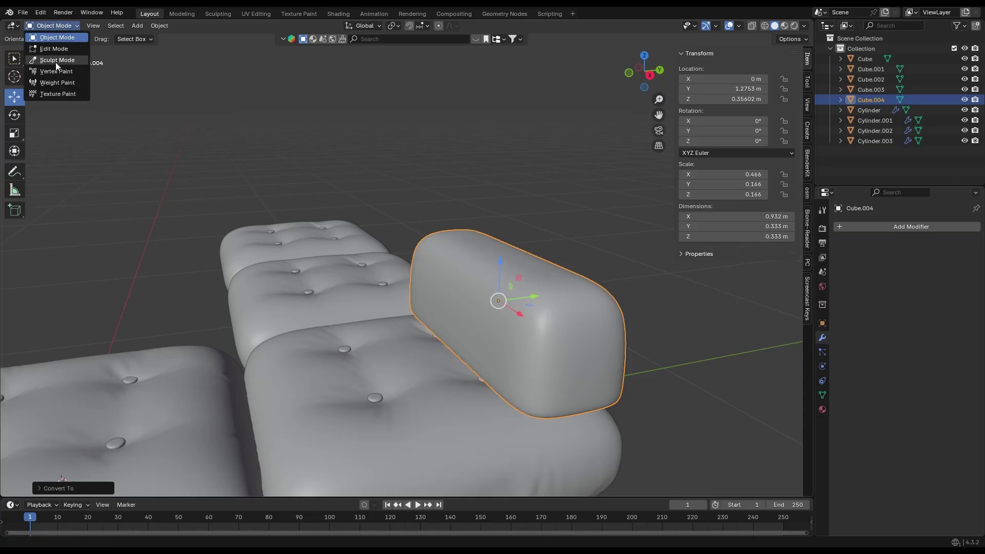
pyautogui.click(55, 63)
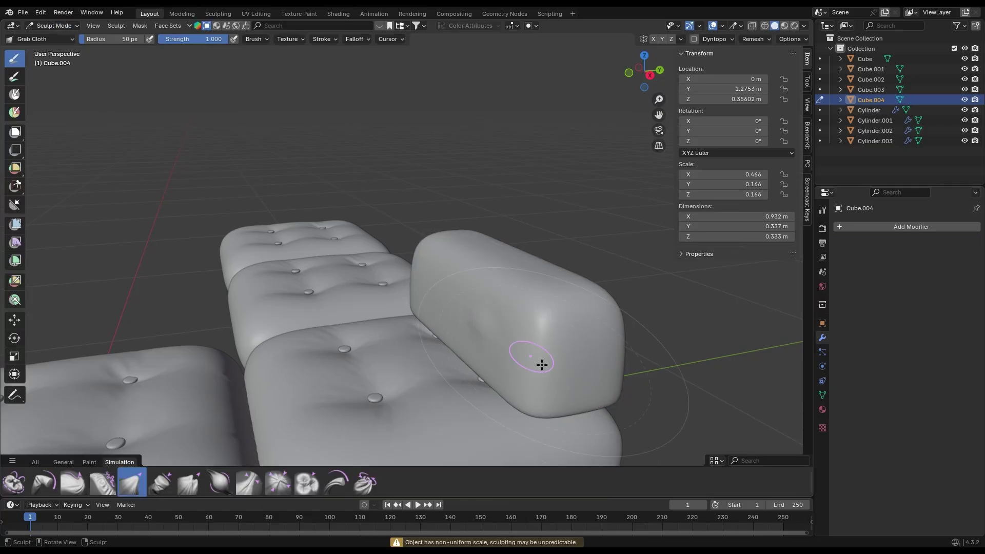
pyautogui.moveTo(520, 365)
pyautogui.mouseDown(button='middle')
pyautogui.moveTo(343, 395)
pyautogui.moveTo(295, 343)
pyautogui.moveTo(451, 395)
pyautogui.mouseUp(button='middle')
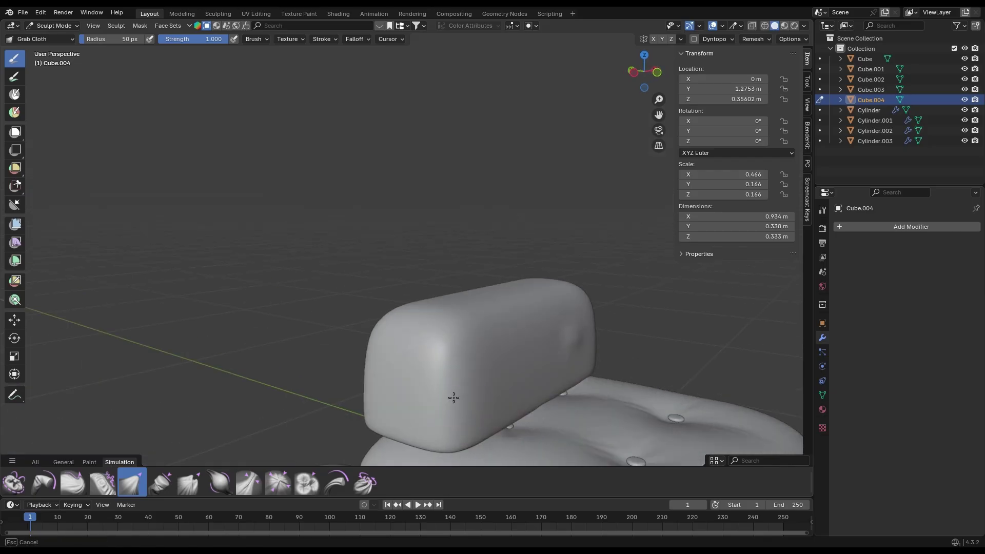
pyautogui.moveTo(451, 395)
pyautogui.mouseDown()
pyautogui.moveTo(590, 370)
pyautogui.moveTo(600, 378)
pyautogui.mouseUp()
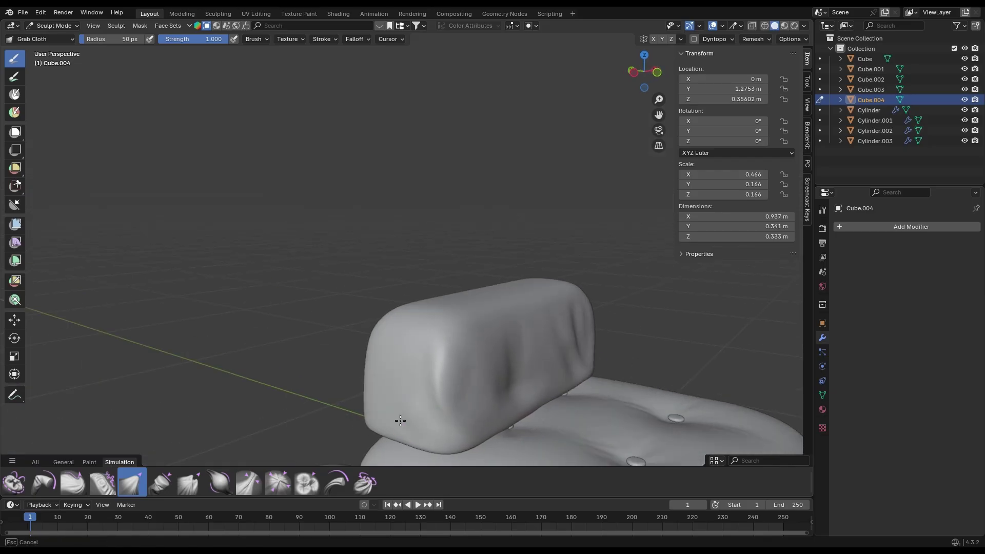
pyautogui.moveTo(400, 421); pyautogui.dragTo(391, 378)
pyautogui.scroll(-6, 392, 378)
pyautogui.click(53, 26)
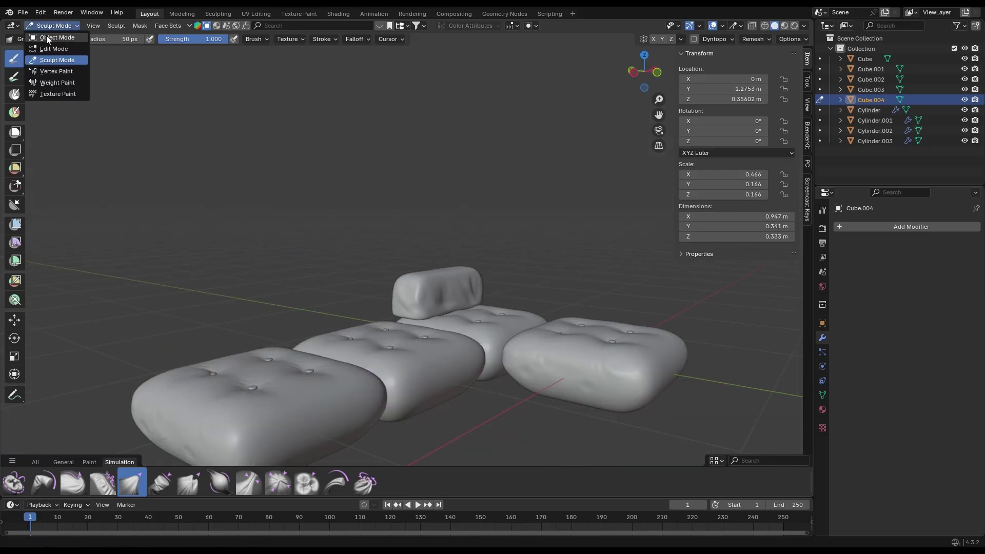
pyautogui.click(48, 39)
# Duplicate the backrest along X onto the seat cushion beside the corner cushion
pyautogui.moveTo(267, 195); pyautogui.dragTo(517, 309, button='middle')
pyautogui.hotkey('shift', 'd')
pyautogui.press('x')
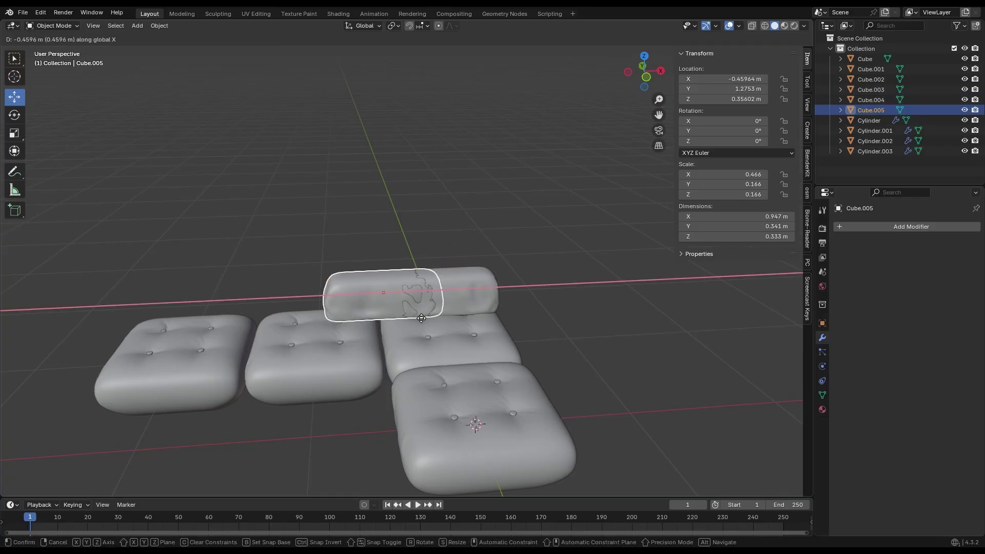
pyautogui.click(391, 319)
# Duplicate the corner backrest along Y over the middle of its cushion, at about Y 0.868 m
pyautogui.click(429, 306)
pyautogui.press('KP_7')
pyautogui.keyDown('shift'); pyautogui.moveTo(479, 379); pyautogui.dragTo(420, 316, button='middle'); pyautogui.keyUp('shift')
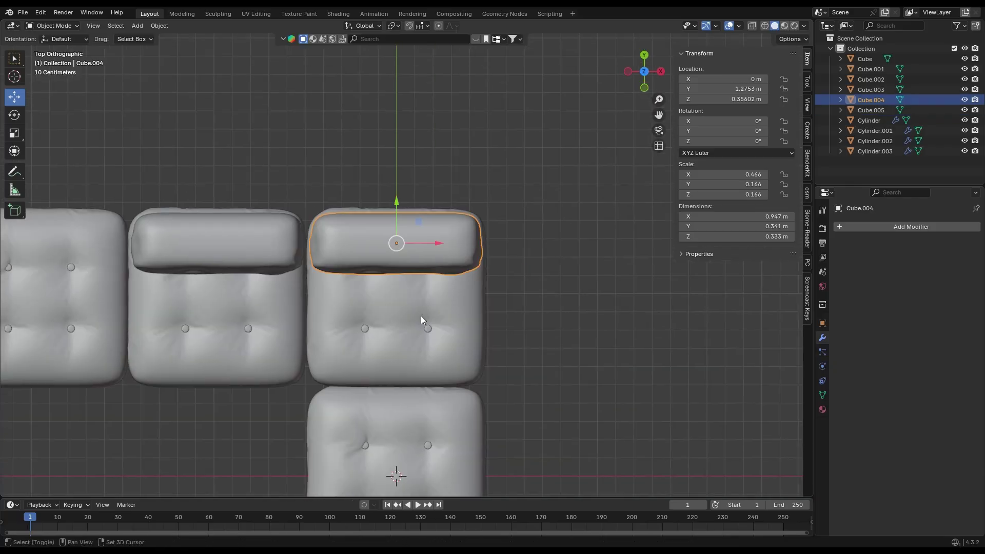
pyautogui.hotkey('shift', 'd')
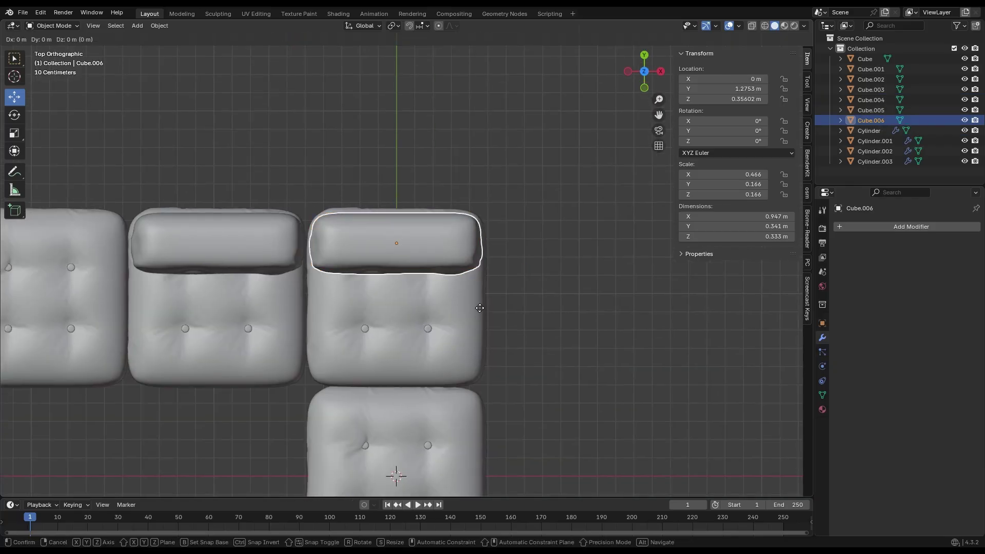
pyautogui.press('y')
pyautogui.click(497, 354)
# Rotate the duplicate 90° about Z and scale it down uniformly to about 0.290 in X and 0.104 in Y and Z
pyautogui.press('r')
pyautogui.press('z')
pyautogui.press('9')
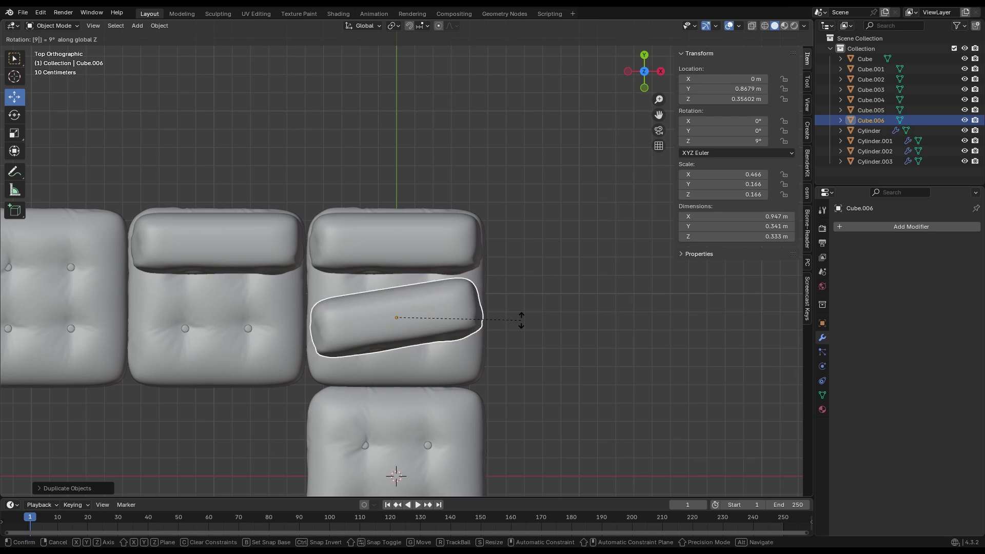
pyautogui.press('0')
pyautogui.press('Return')
pyautogui.press('s')
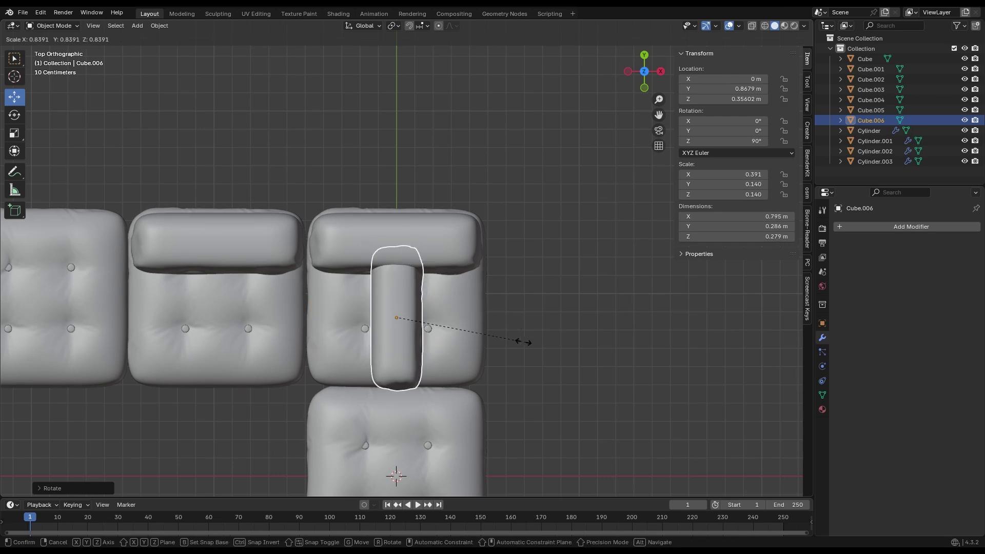
pyautogui.click(473, 331)
# Place the small block as an armrest on the corner cushion's outer edge at about X 0.337, Y 0.826, Z 0.259 m
pyautogui.moveTo(395, 283); pyautogui.dragTo(395, 293)
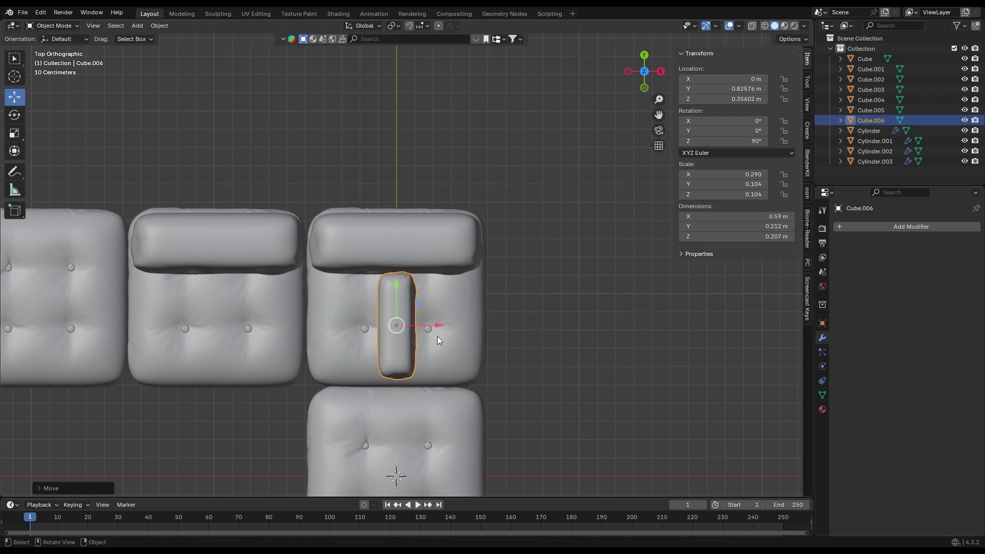
pyautogui.moveTo(434, 325); pyautogui.dragTo(504, 374)
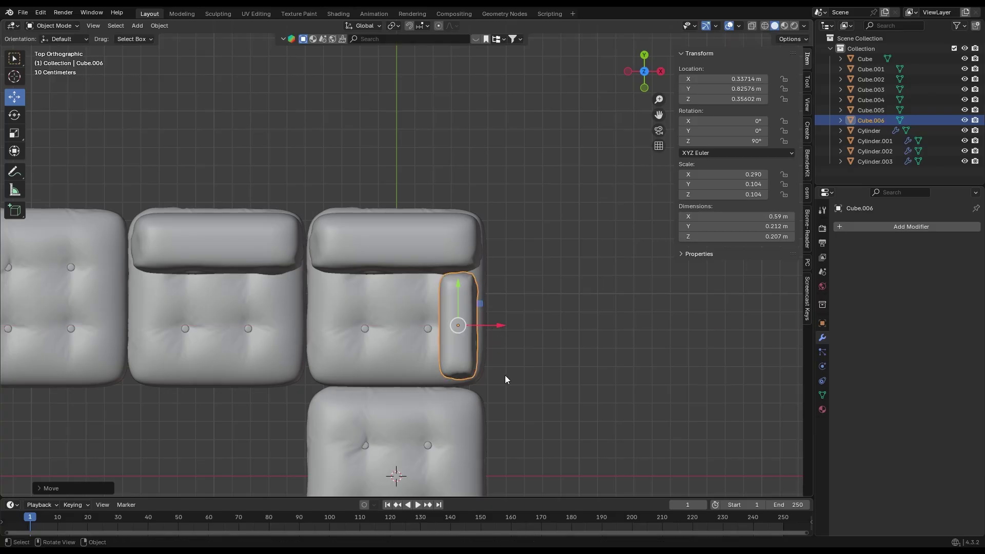
pyautogui.moveTo(505, 375); pyautogui.dragTo(430, 329, button='middle')
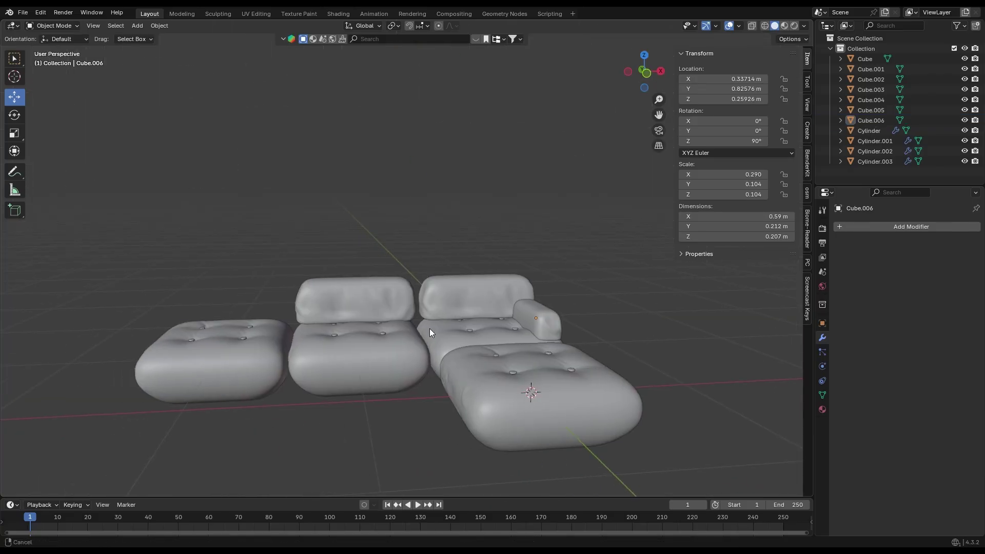
# Search the material library for "leather" and apply the red-brown Leather material to the armrest
pyautogui.click(376, 38)
pyautogui.write('le')
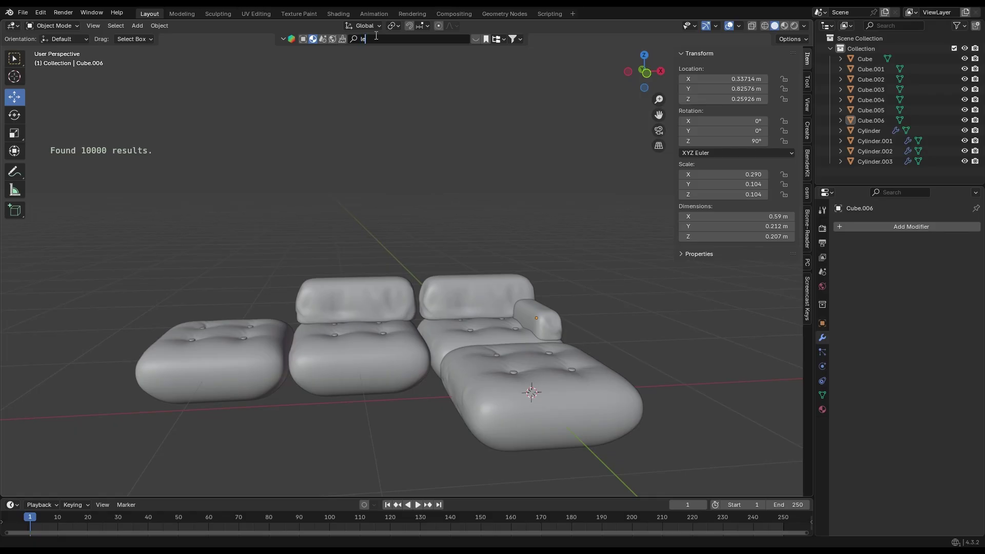
pyautogui.write('ather')
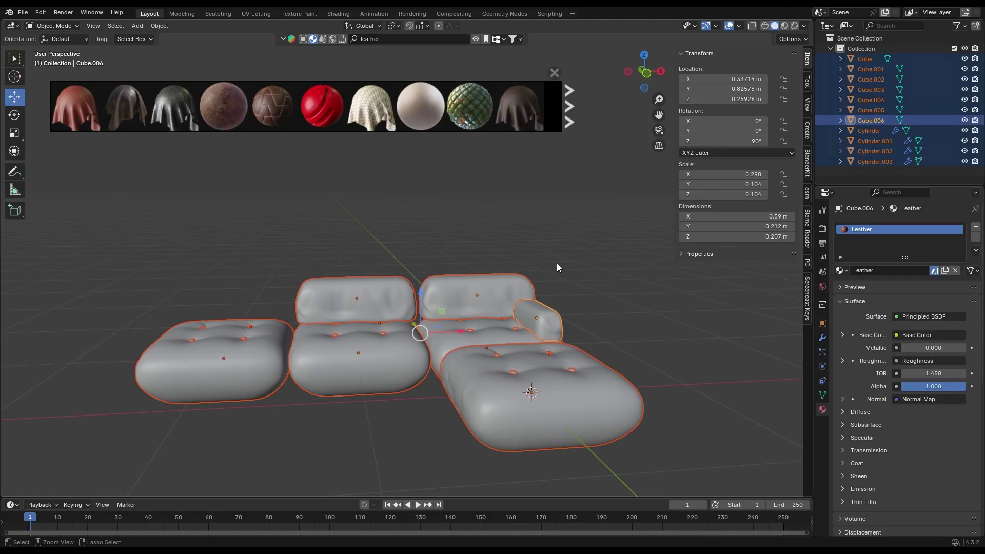
# Link the armrest's Leather material to all the sofa cushions, backrests and buttons, and close the asset results
pyautogui.hotkey('ctrl', 'l')
pyautogui.moveTo(556, 264)
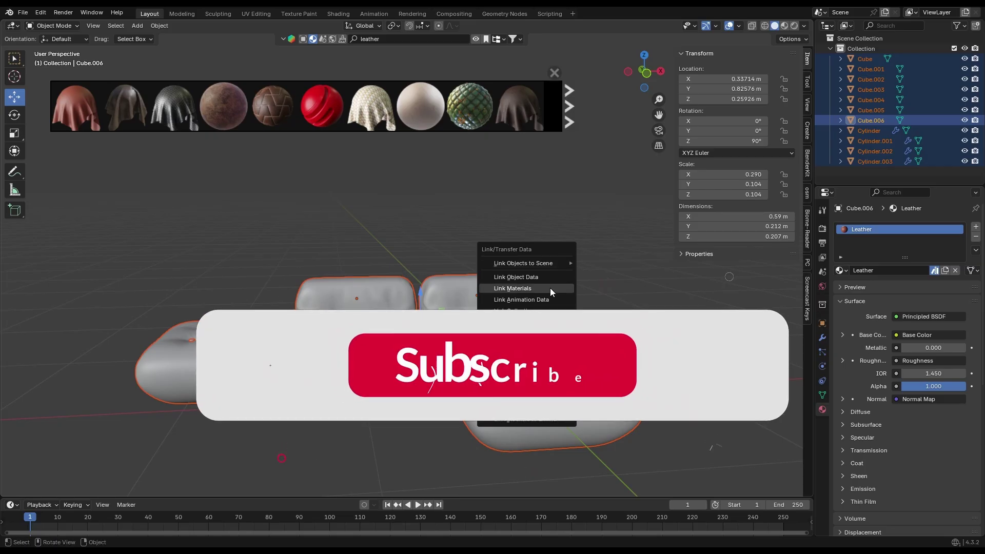
pyautogui.click(550, 287)
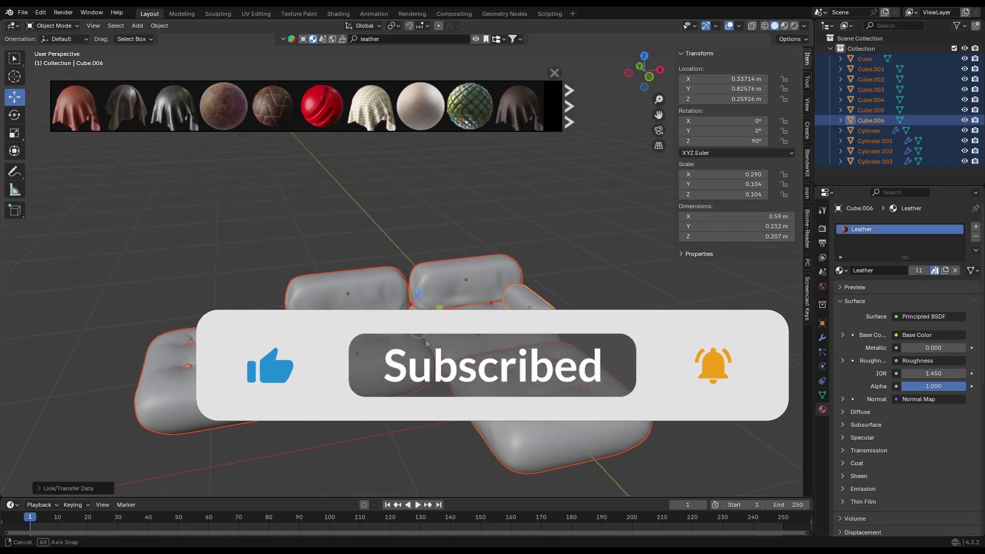
pyautogui.click(554, 73)
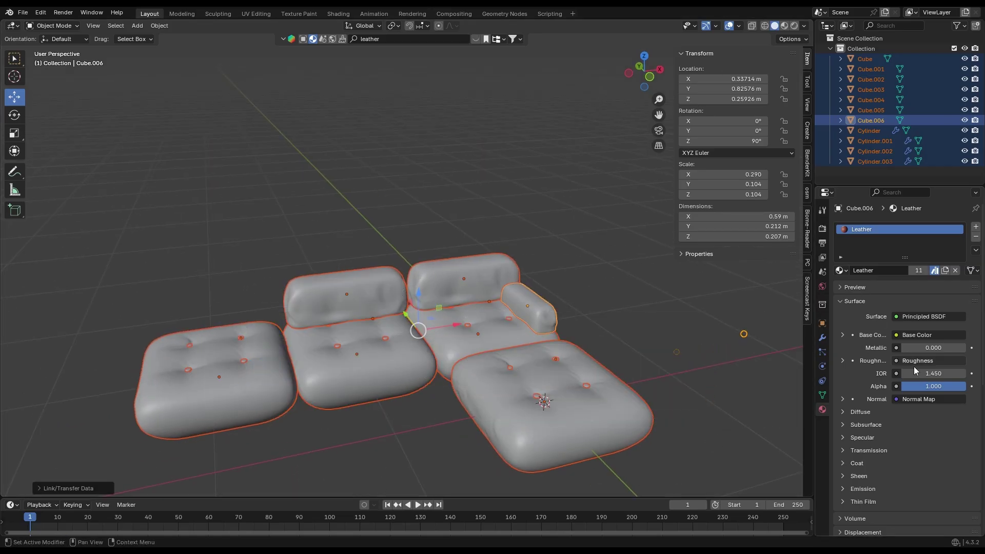
# Set the render engine to Cycles with GPU Compute as the device
pyautogui.click(822, 227)
pyautogui.click(921, 227)
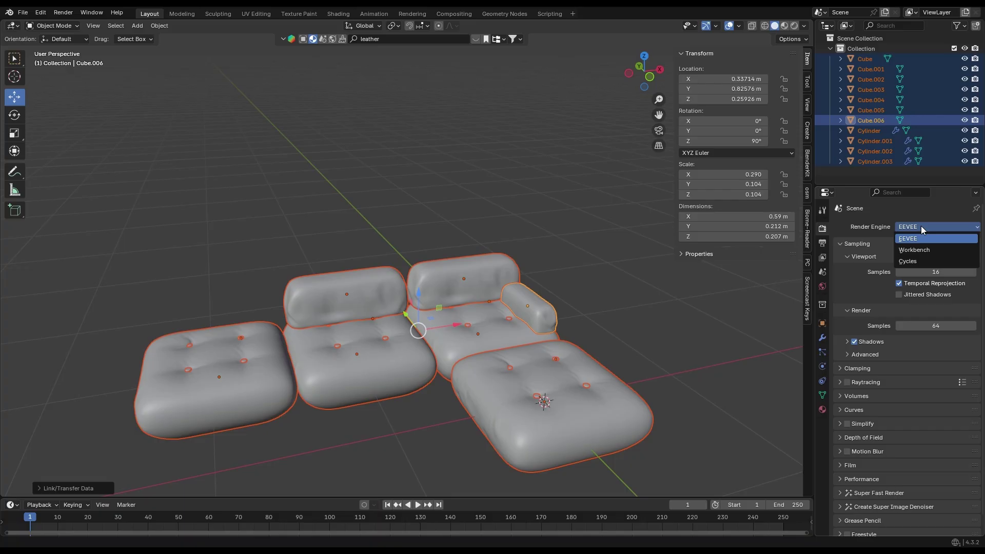
pyautogui.click(916, 264)
pyautogui.click(913, 252)
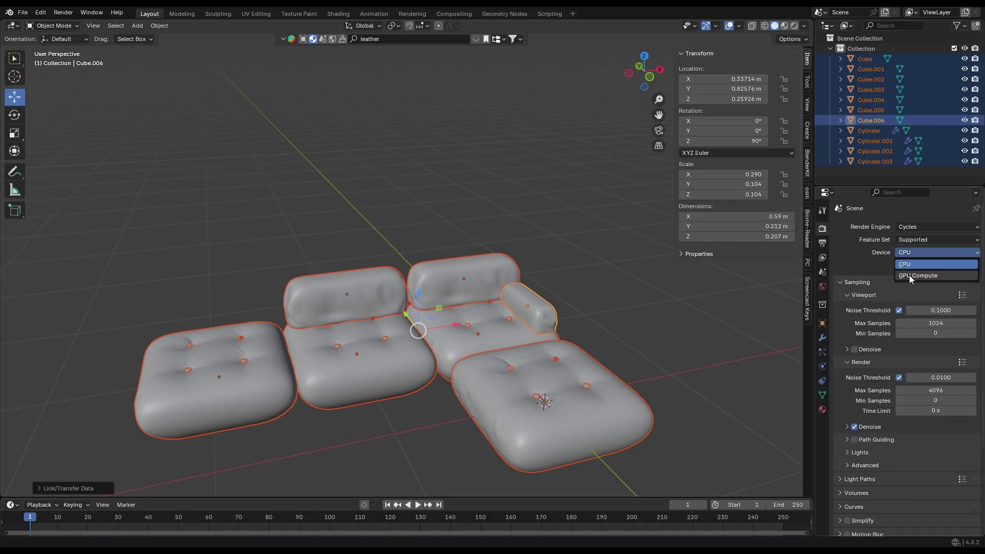
pyautogui.click(909, 275)
# Add an area light, raise it to about Z 1.628 m above the sofa and scale it up to about 2.493
pyautogui.scroll(-3, 405, 221)
pyautogui.hotkey('shift', 'a')
pyautogui.click(478, 314)
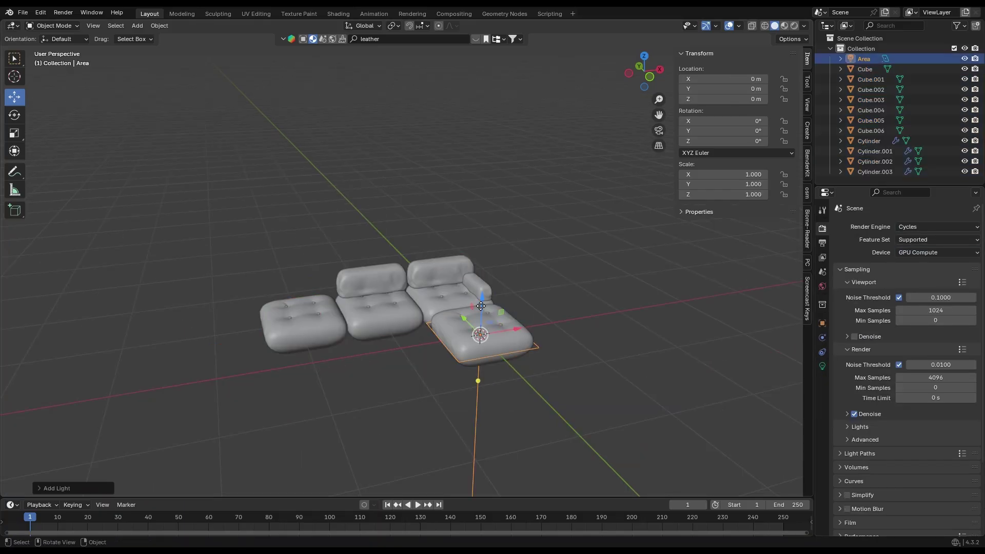
pyautogui.moveTo(482, 300); pyautogui.dragTo(488, 168)
pyautogui.press('s')
pyautogui.click(613, 191)
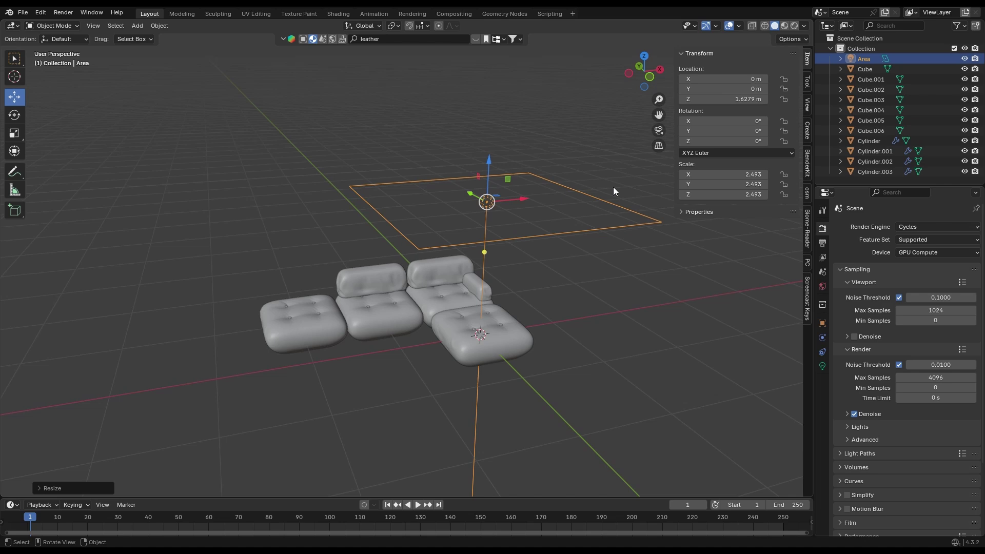
# Switch the viewport to rendered shading to preview the leather sofa
pyautogui.click(796, 26)
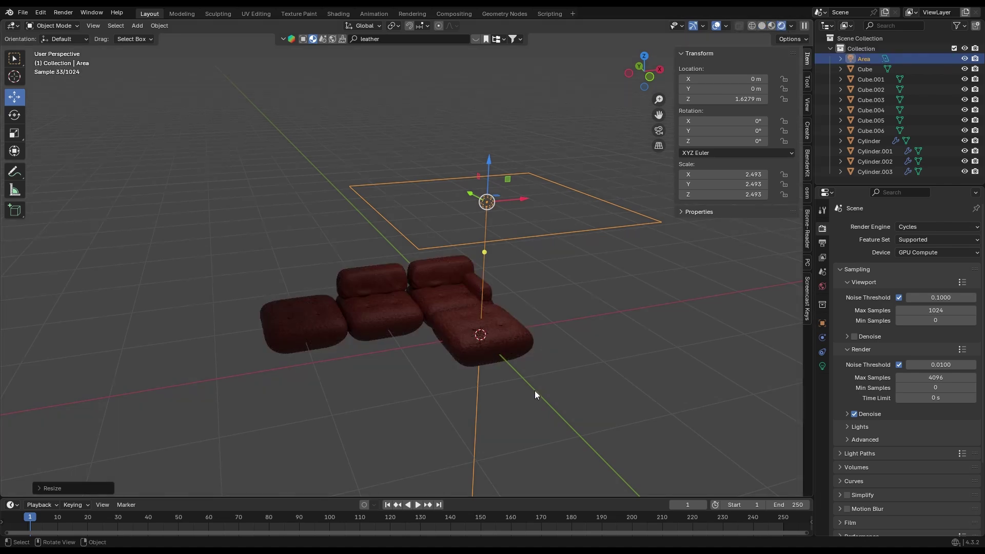
pyautogui.scroll(2, 534, 390)
pyautogui.scroll(-2, 524, 393)
# Select all the sofa parts without the area light and unwrap their meshes with Smart UV Project
pyautogui.moveTo(239, 257); pyautogui.dragTo(535, 374)
pyautogui.scroll(3, 454, 362)
pyautogui.keyDown('shift'); pyautogui.moveTo(479, 384); pyautogui.dragTo(469, 351, button='middle'); pyautogui.keyUp('shift')
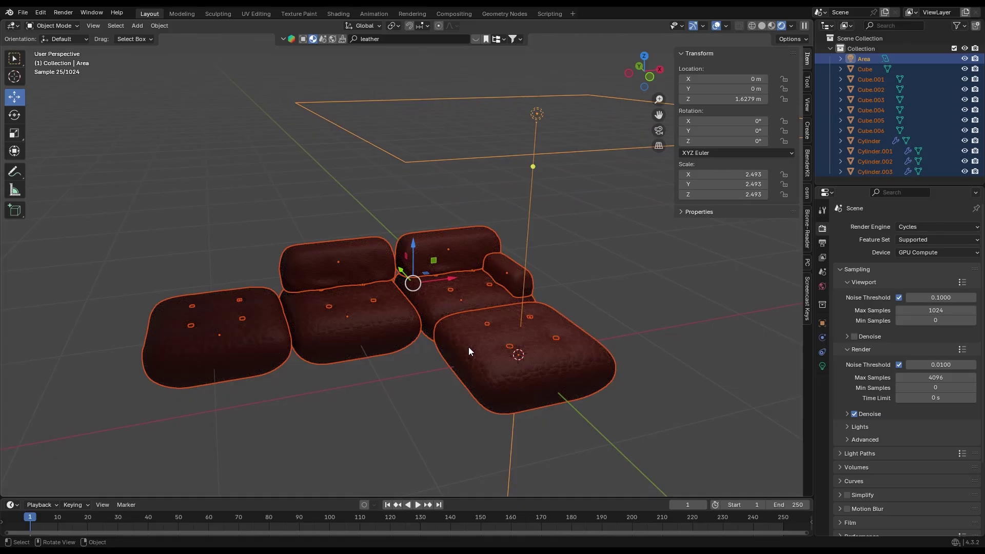
pyautogui.keyDown('shift'); pyautogui.click(531, 167); pyautogui.keyUp('shift')
pyautogui.moveTo(438, 293); pyautogui.dragTo(423, 296, button='middle')
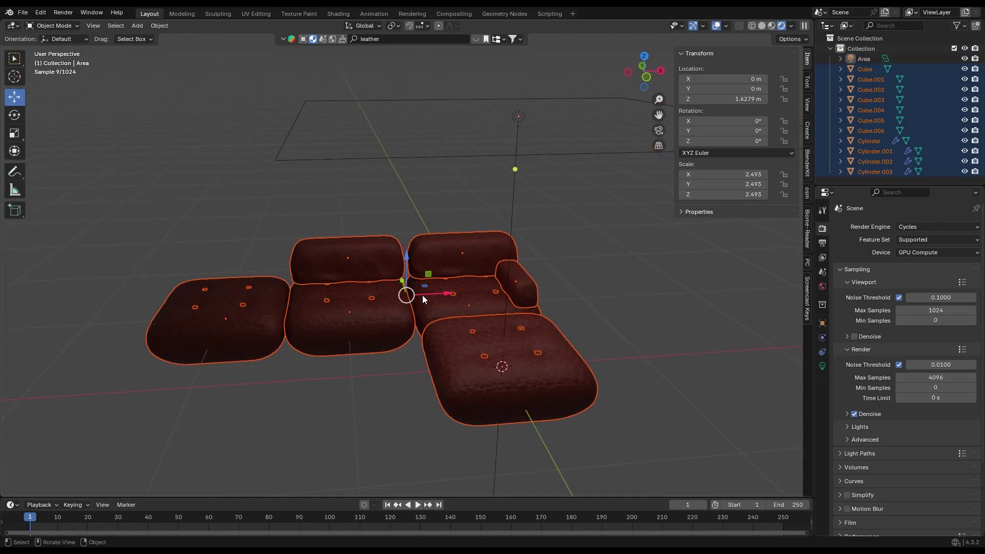
pyautogui.press('Tab')
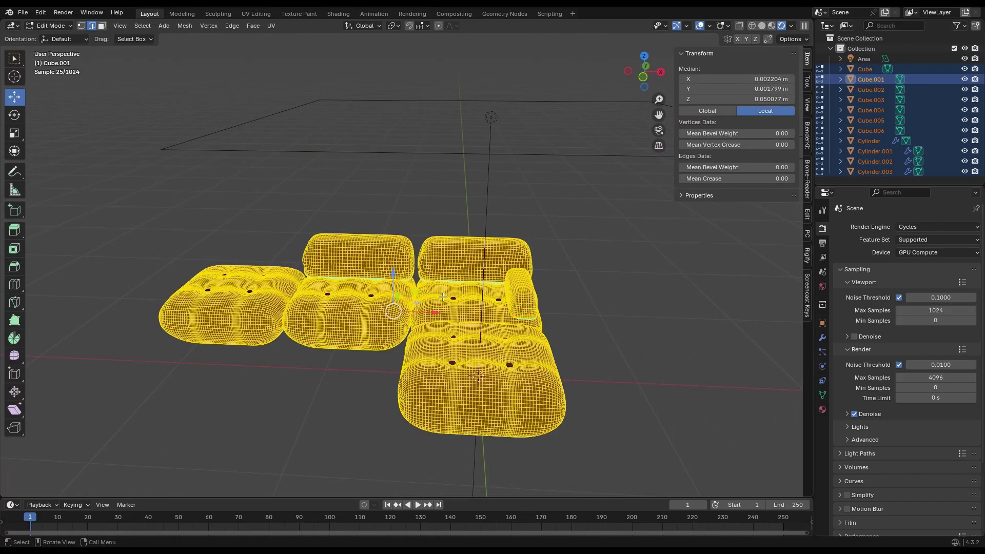
pyautogui.press('u')
pyautogui.moveTo(443, 296)
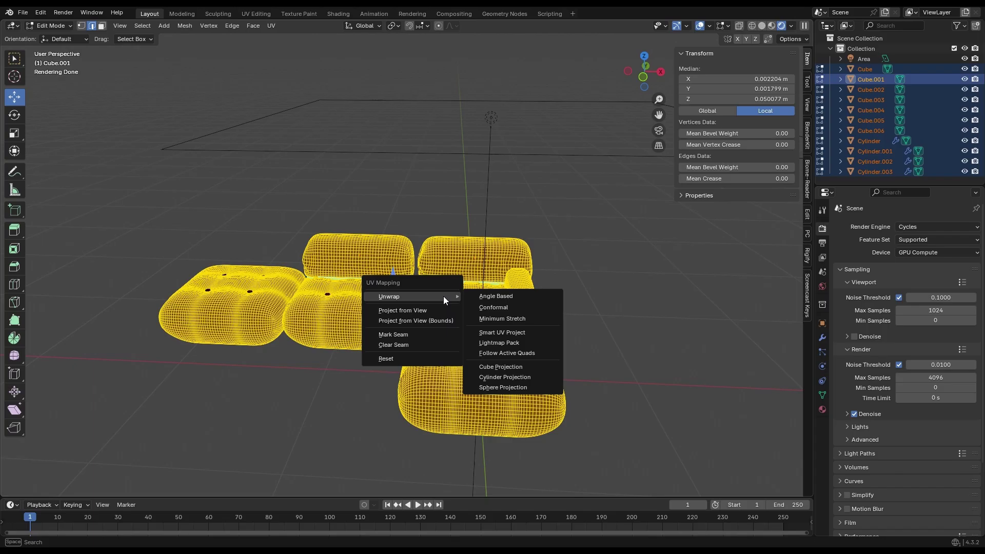
pyautogui.click(499, 332)
pyautogui.click(487, 426)
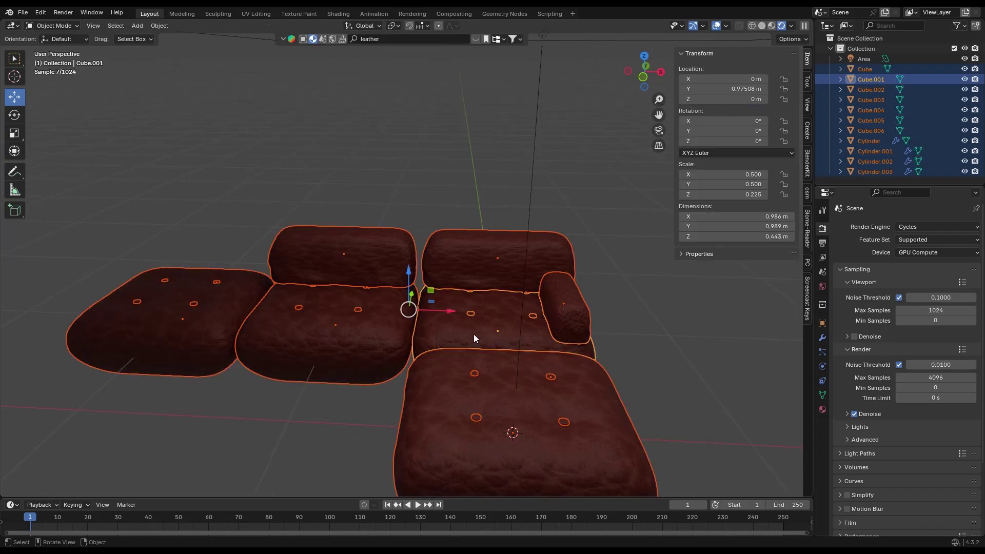
# Select all the sofa's UV islands in the UV editor, scale them up for a finer leather grain, and check the rendered sofa
pyautogui.press('Tab')
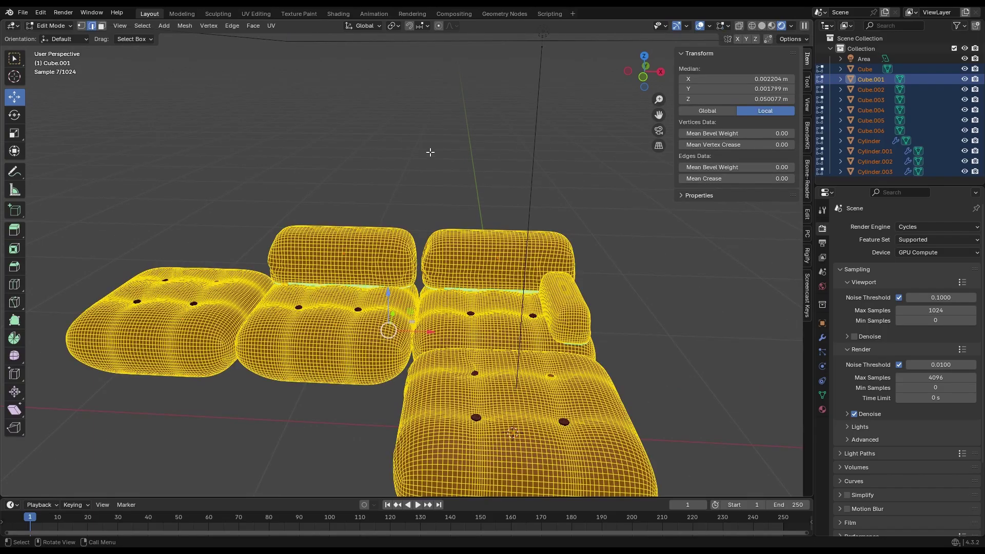
pyautogui.click(262, 15)
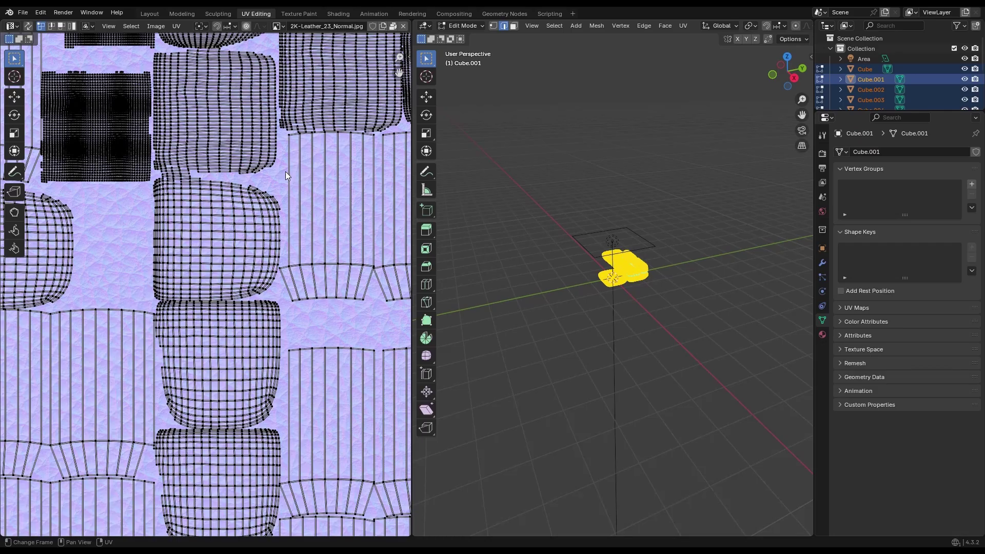
pyautogui.scroll(-6, 263, 236)
pyautogui.press('a')
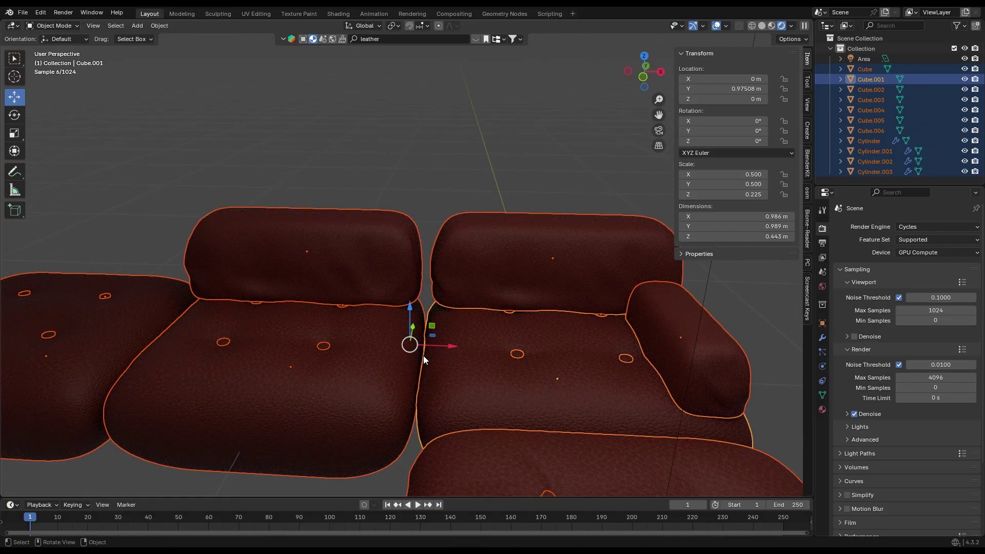
pyautogui.scroll(-5, 423, 355)
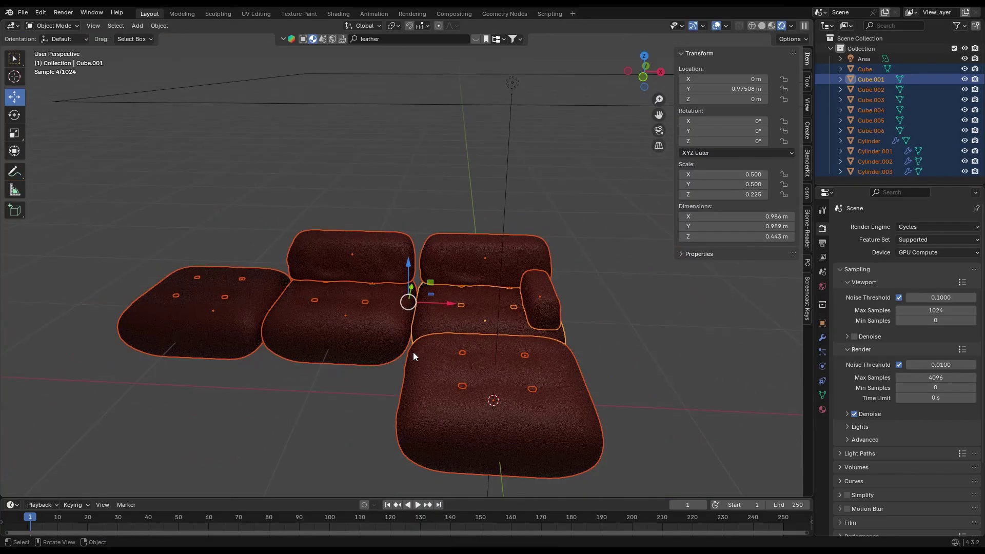
pyautogui.moveTo(414, 352); pyautogui.dragTo(473, 331, button='middle')
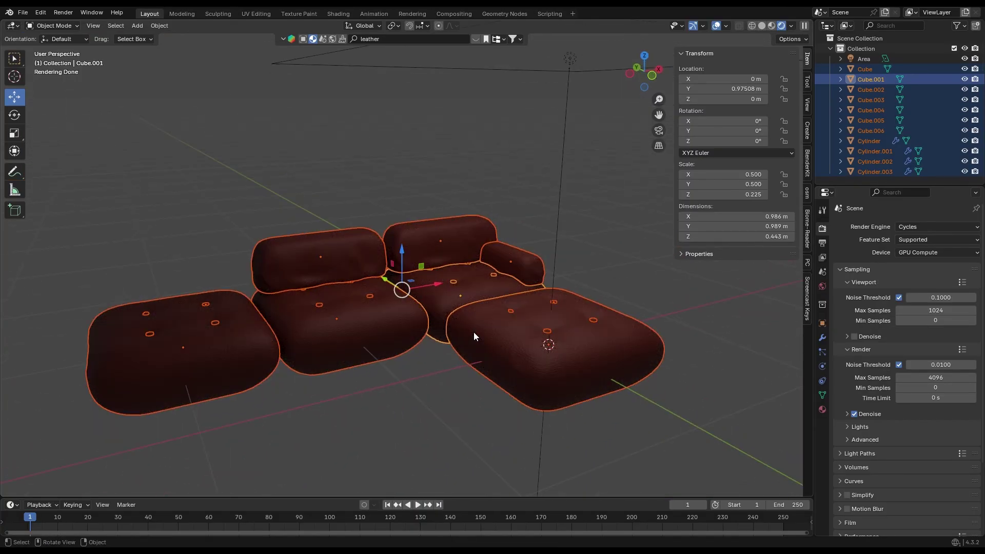
pyautogui.moveTo(340, 334); pyautogui.dragTo(418, 341, button='middle')
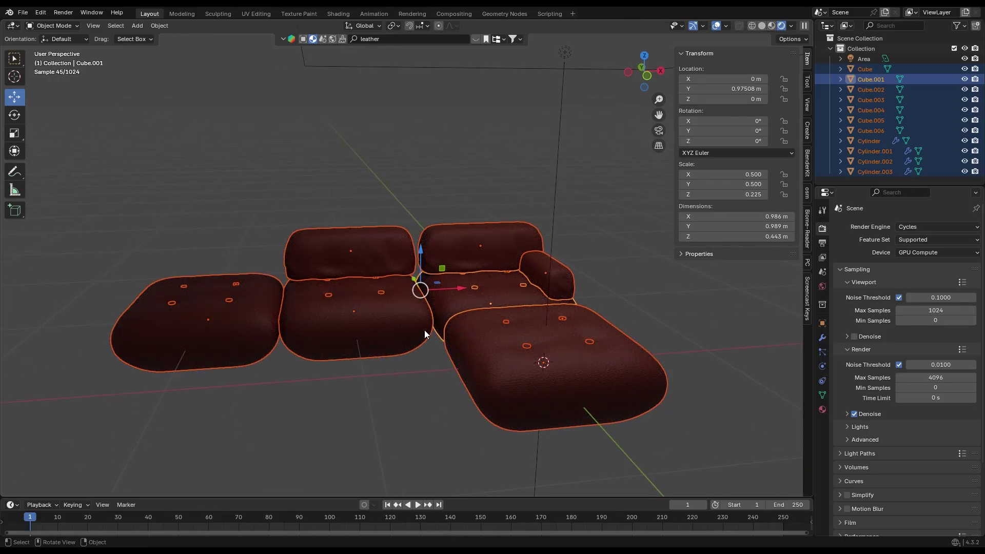